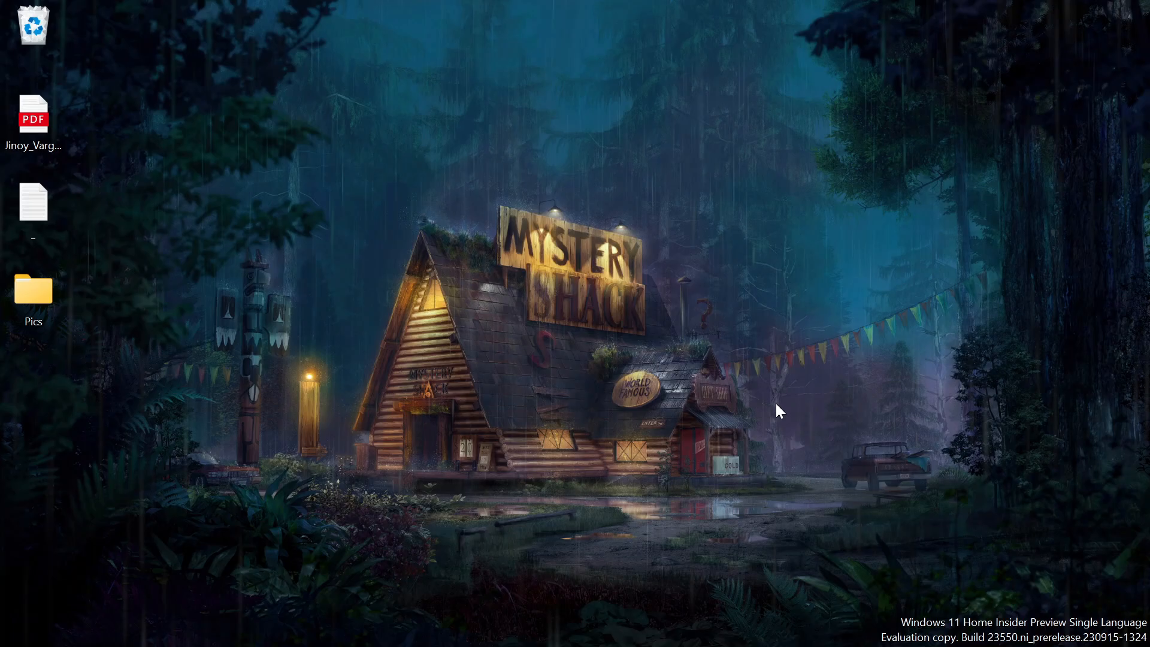
# Open Google Chrome maximized and close its Downloads tab.
pyautogui.click(637, 635)
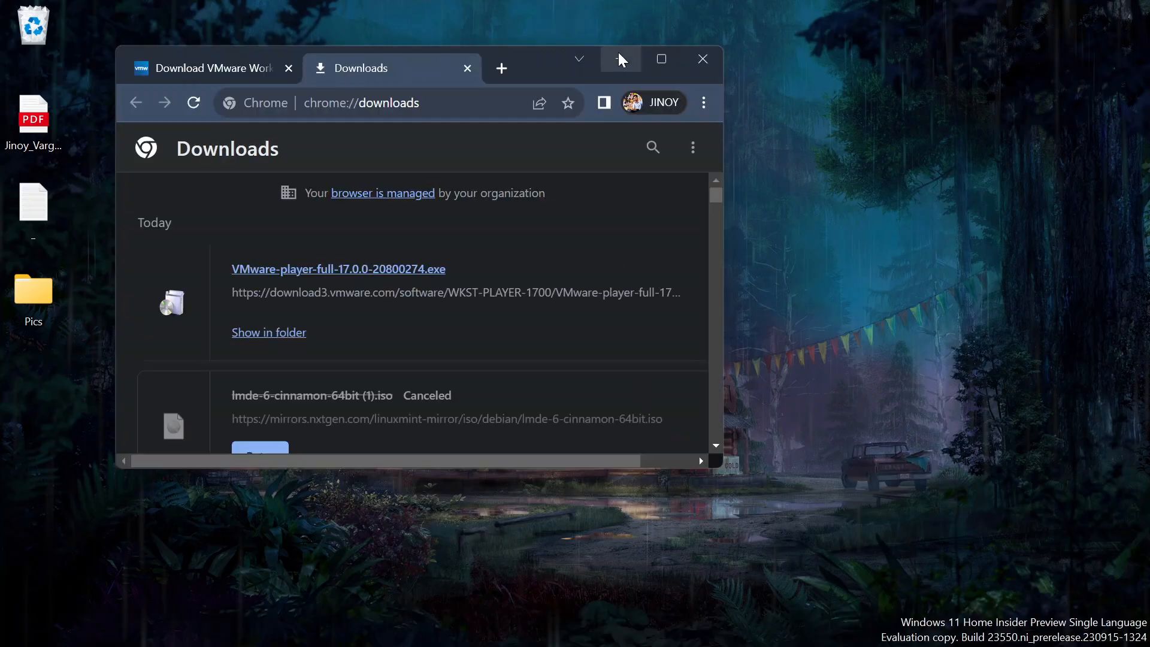
pyautogui.click(660, 60)
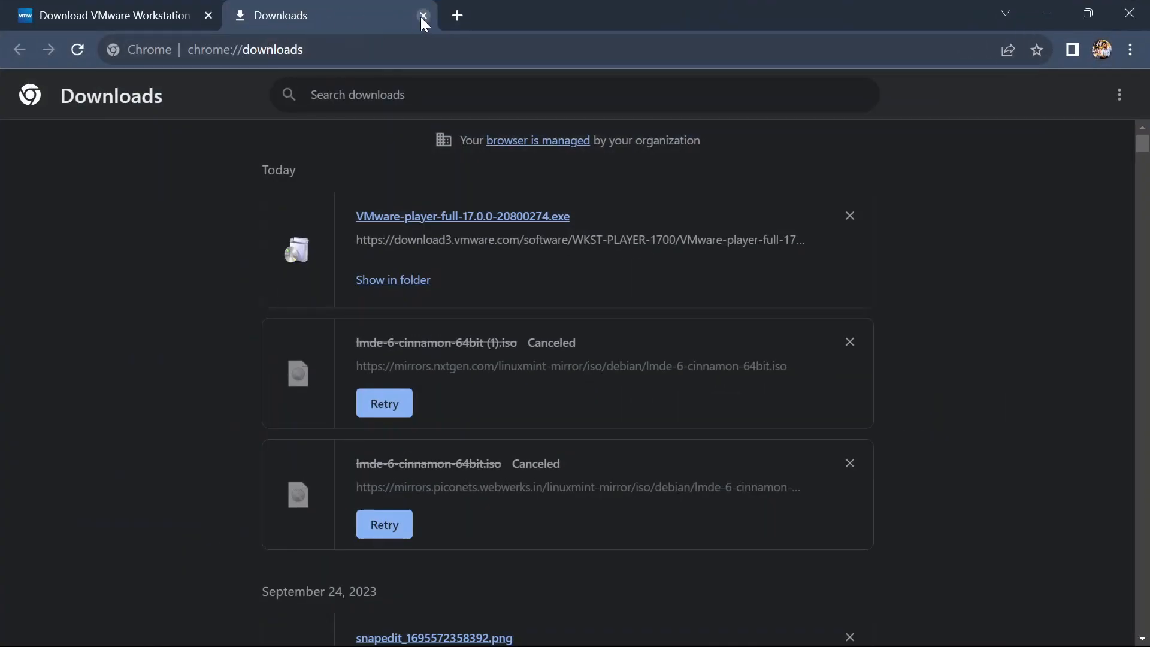
pyautogui.click(424, 17)
# Search Google for 'linux mint debian edition' from the address bar.
pyautogui.click(216, 41)
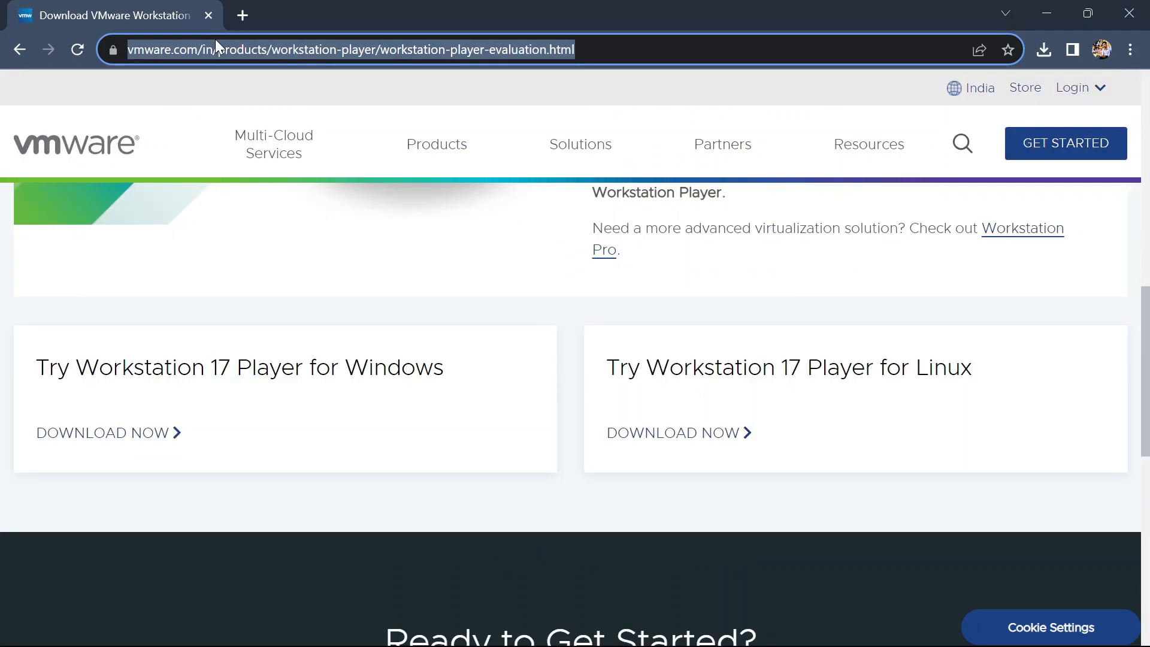
pyautogui.write('lin')
pyautogui.press('Down')
pyautogui.press('Return')
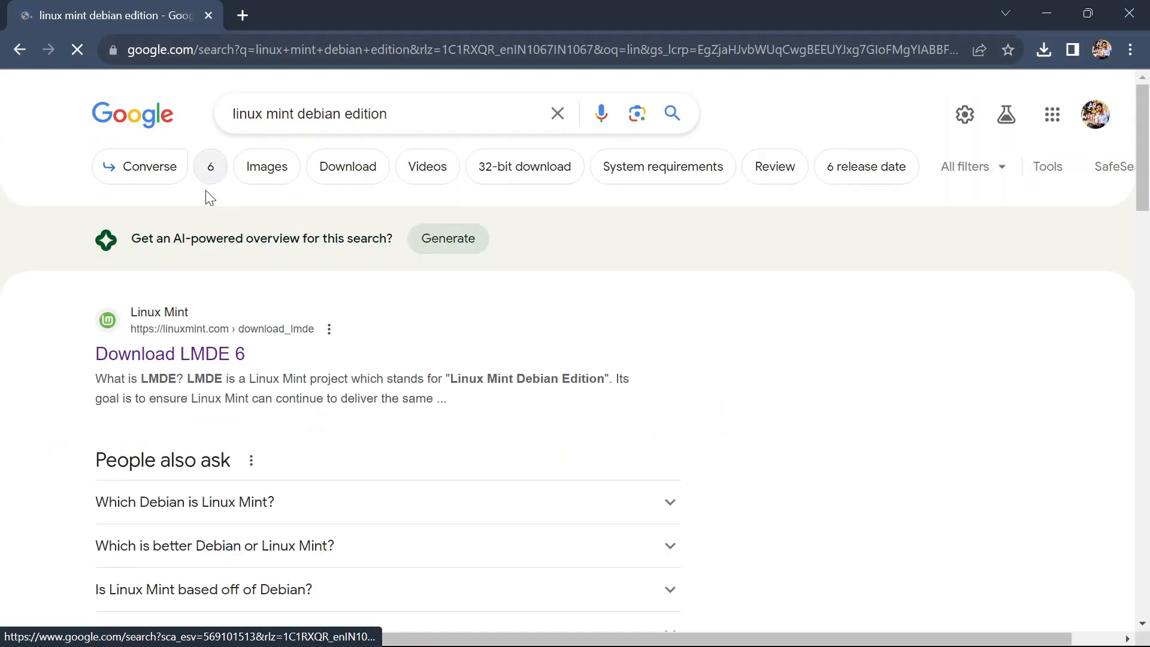
# Go to the LMDE 6 Cinnamon Edition download page and find its mirror list.
pyautogui.click(140, 356)
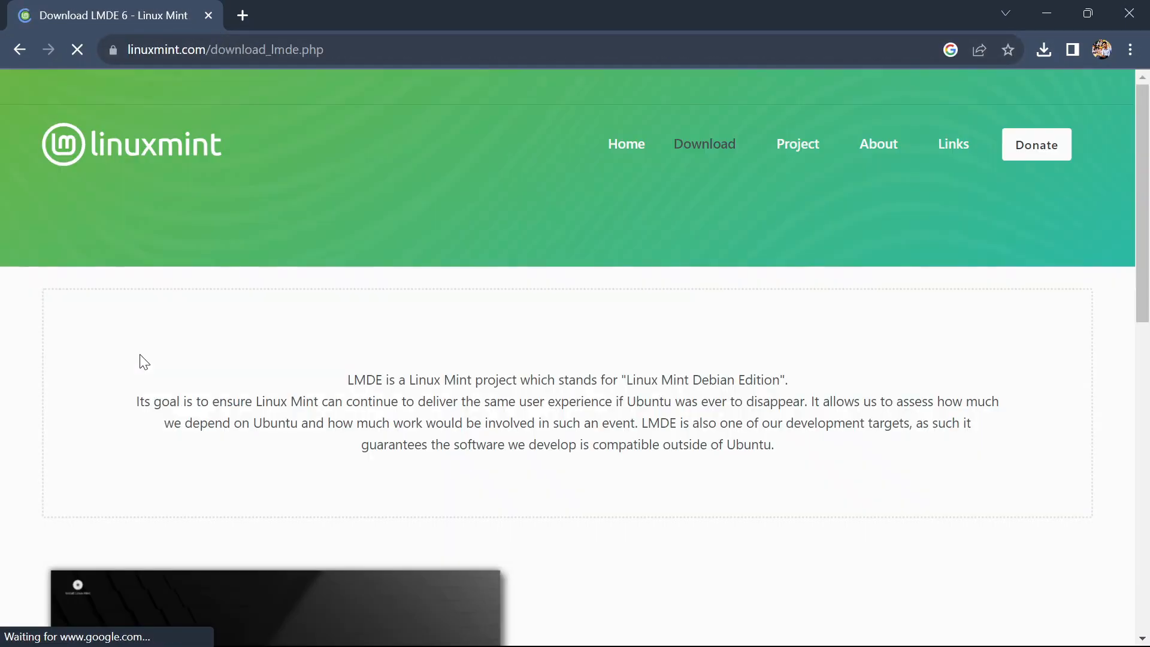
pyautogui.scroll(-5, 353, 359)
pyautogui.scroll(-2, 353, 360)
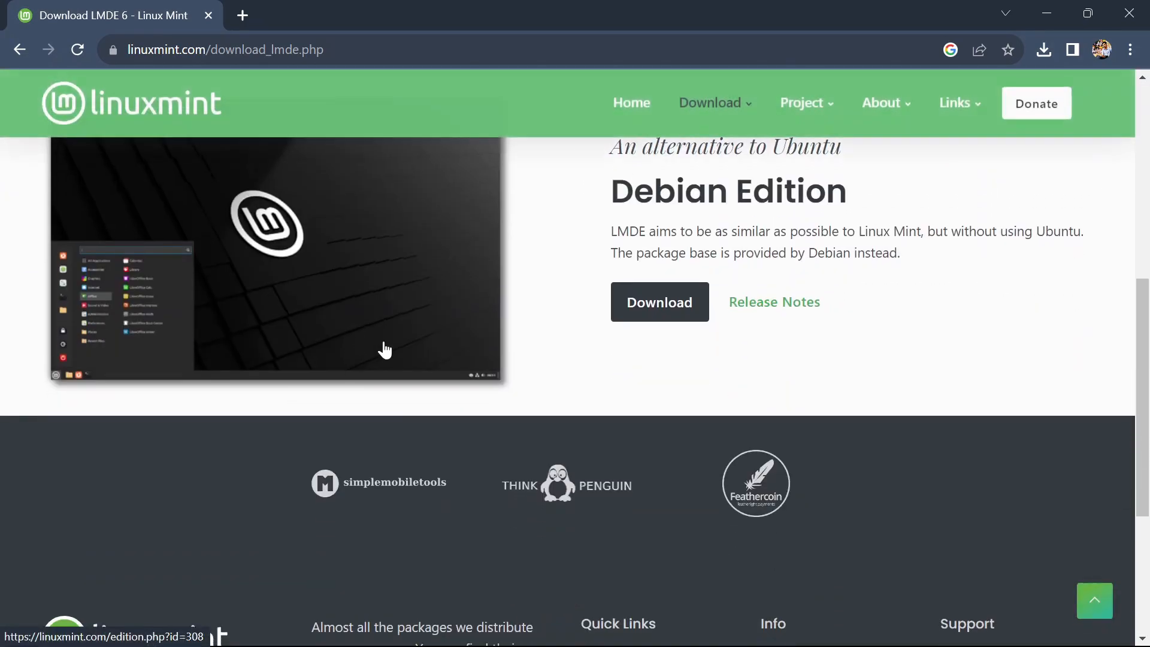
pyautogui.click(670, 300)
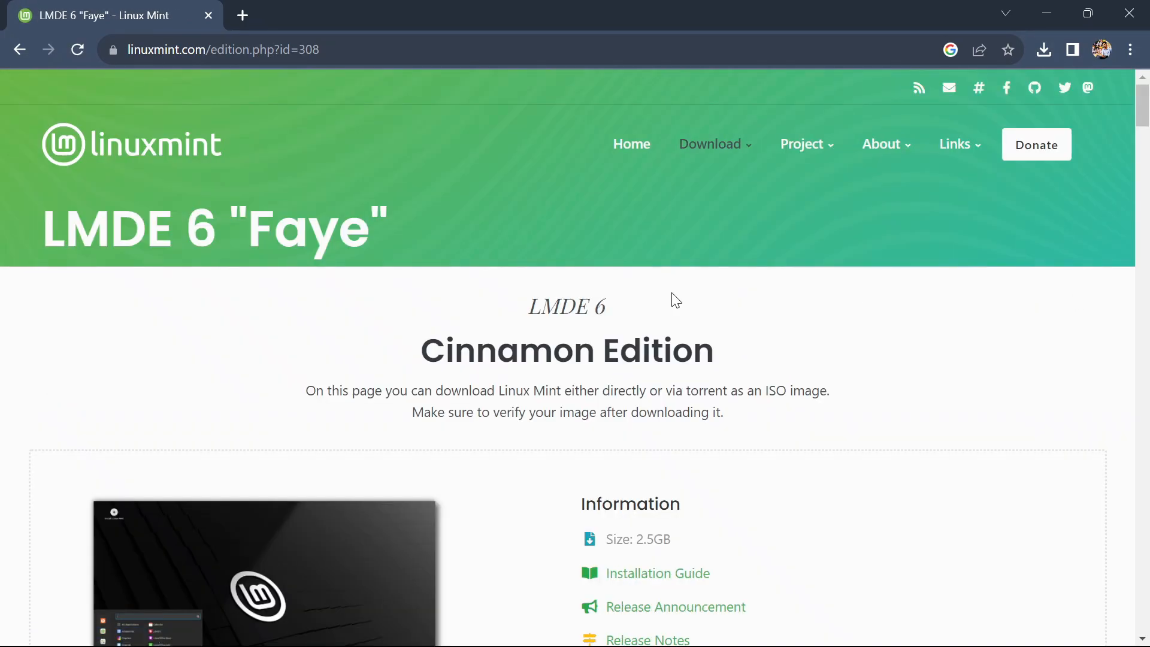
pyautogui.scroll(-10, 676, 299)
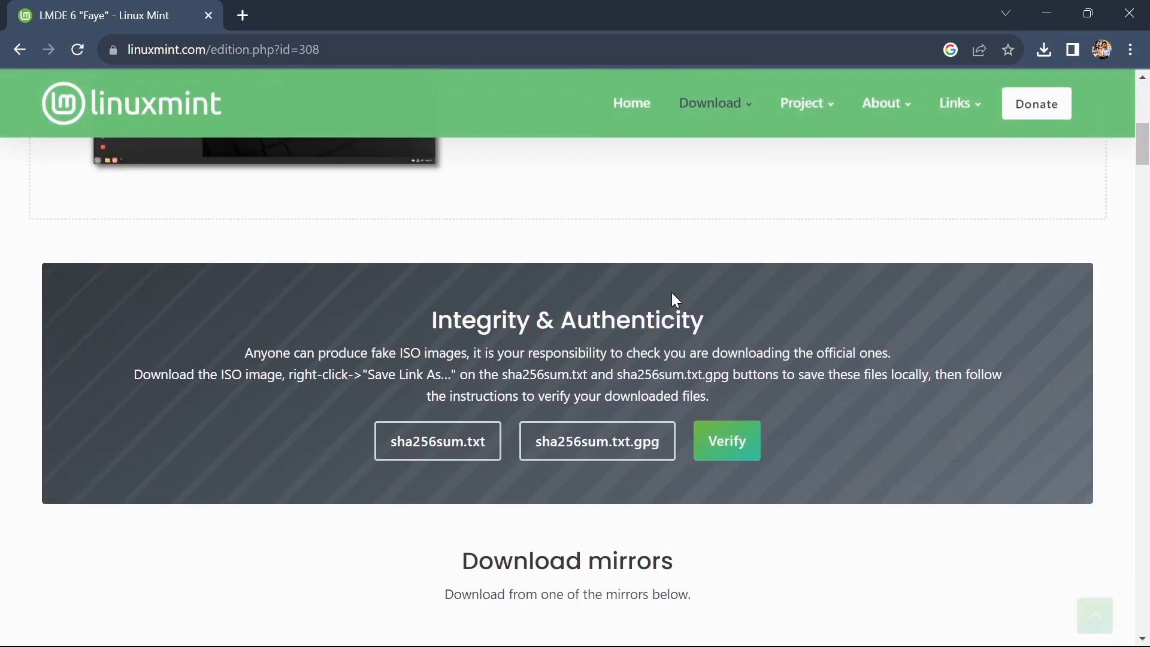
pyautogui.scroll(-20, 675, 300)
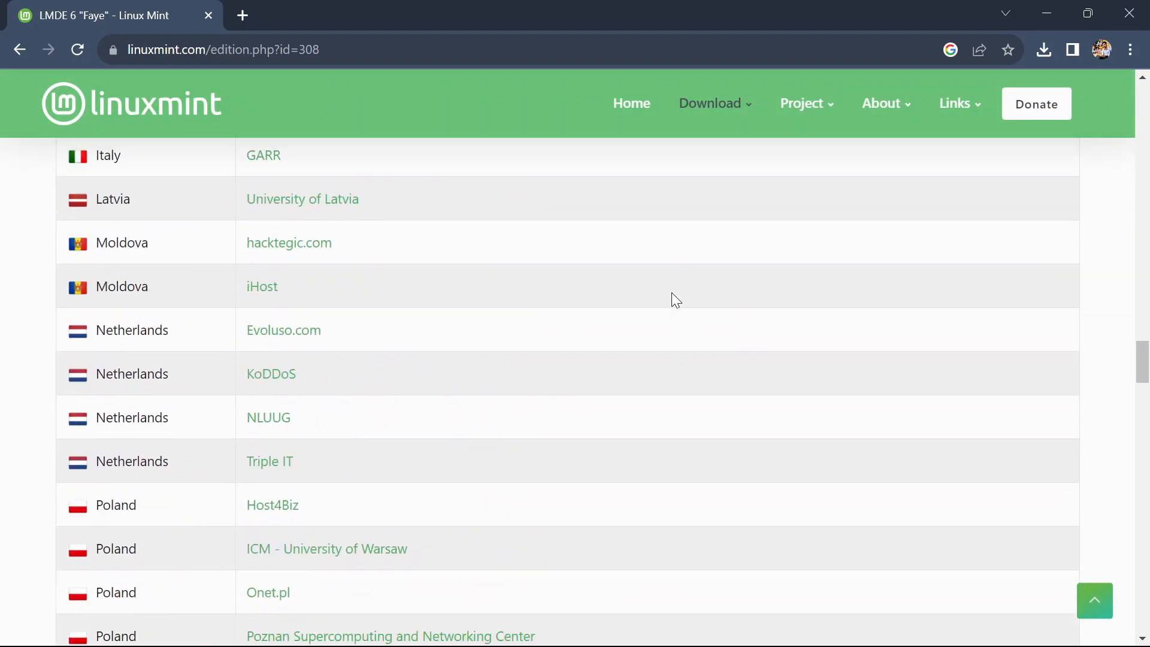
pyautogui.scroll(-5, 676, 299)
pyautogui.scroll(15, 676, 299)
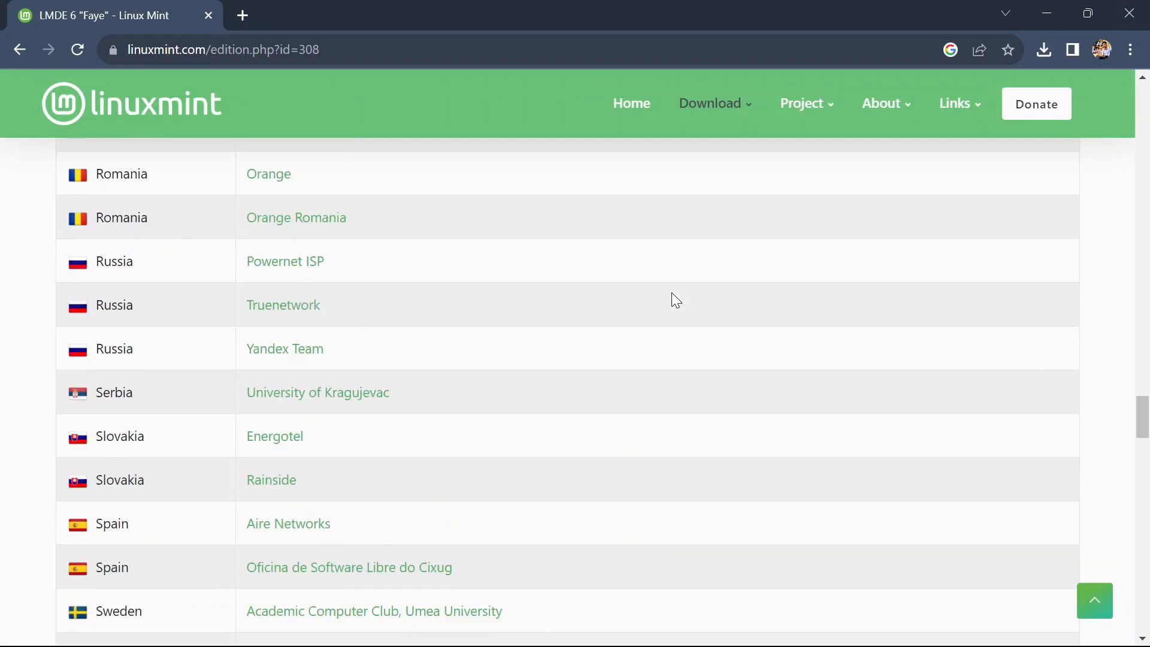
pyautogui.scroll(20, 675, 300)
pyautogui.scroll(-20, 676, 300)
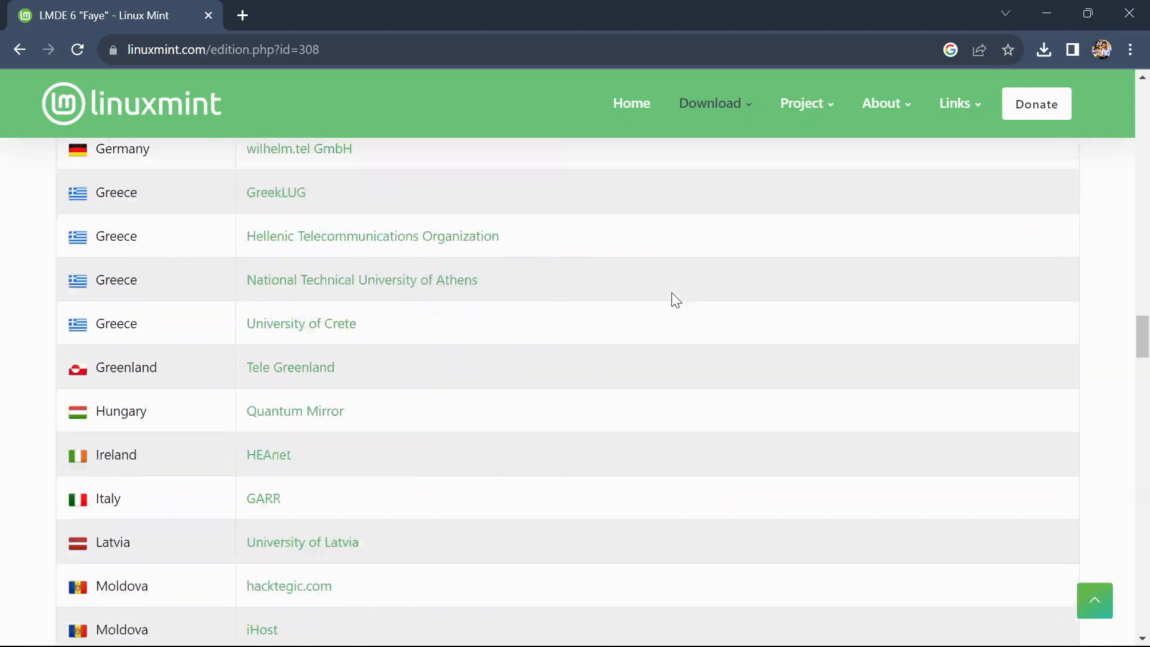
pyautogui.scroll(-20, 672, 300)
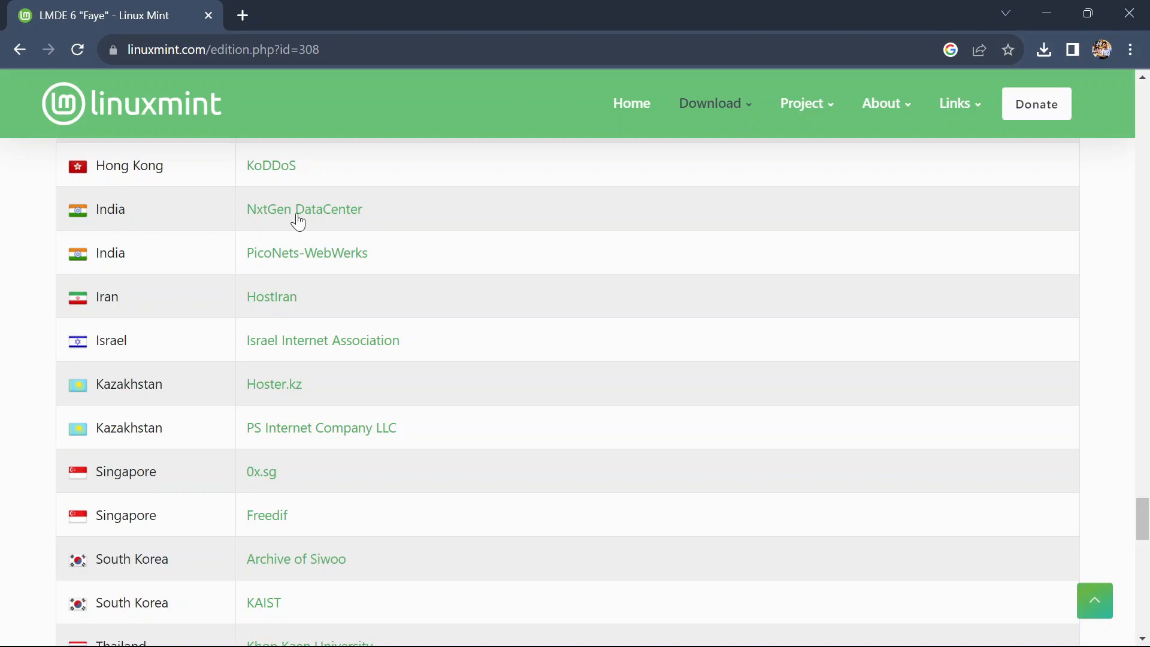
# Download the ISO from the PicoNets-WebWerks mirror and check it on the Downloads page.
pyautogui.click(302, 254)
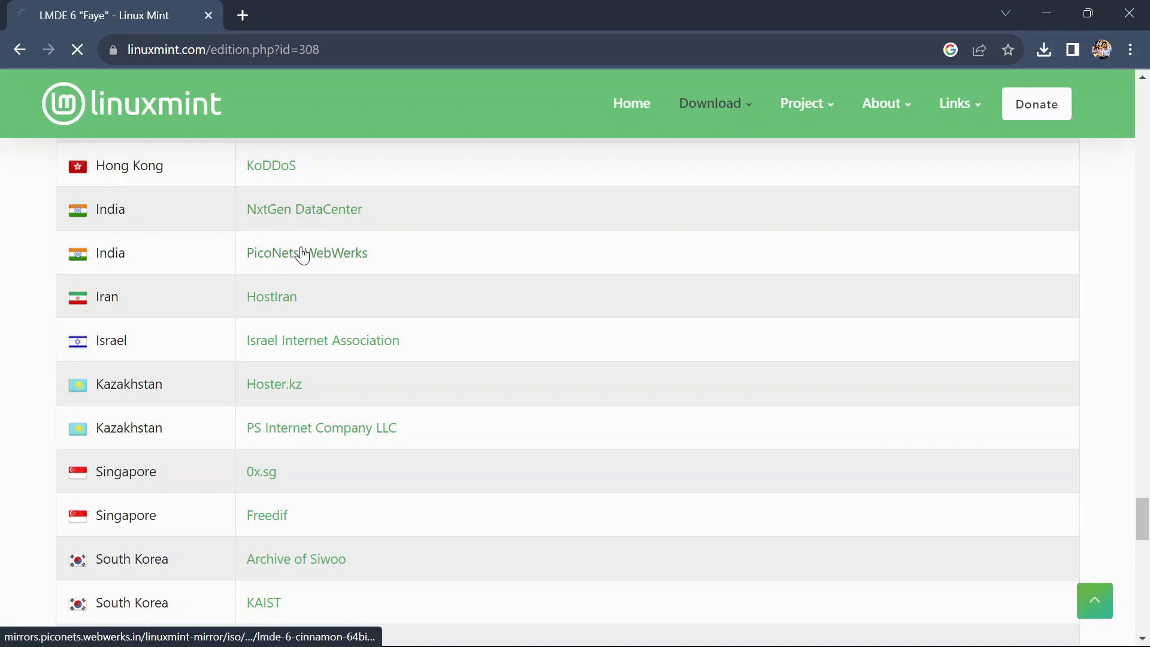
pyautogui.click(1131, 49)
pyautogui.click(939, 172)
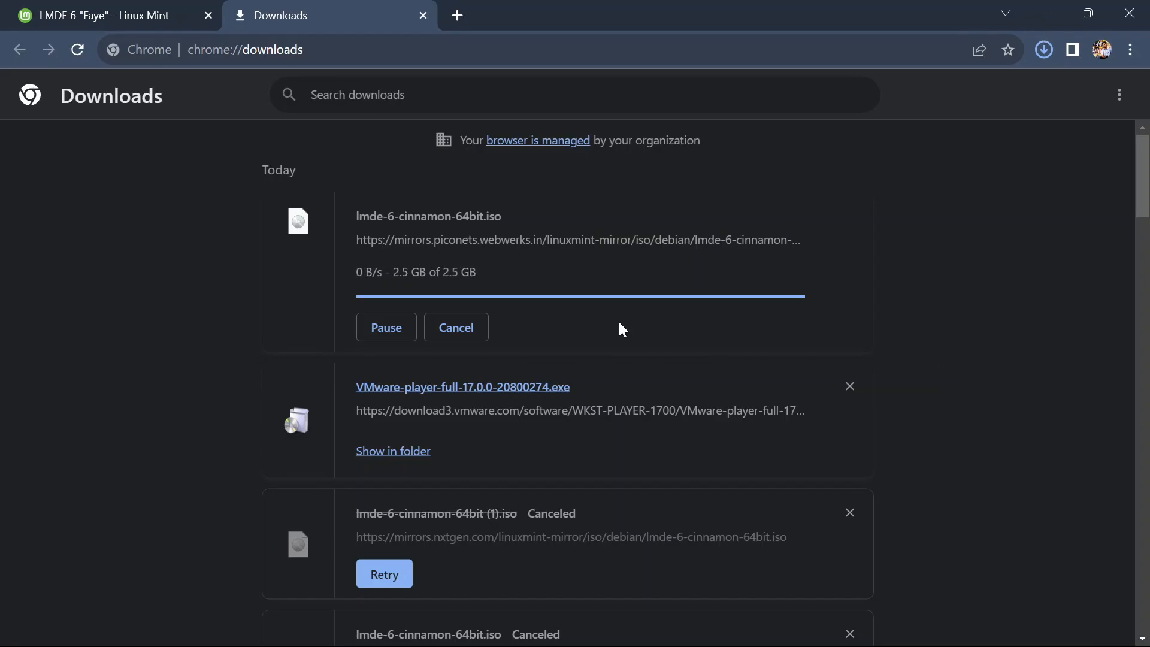
# Minimize Chrome and start VMware Workstation 17 Player from Windows Search's recent apps.
pyautogui.click(1055, 11)
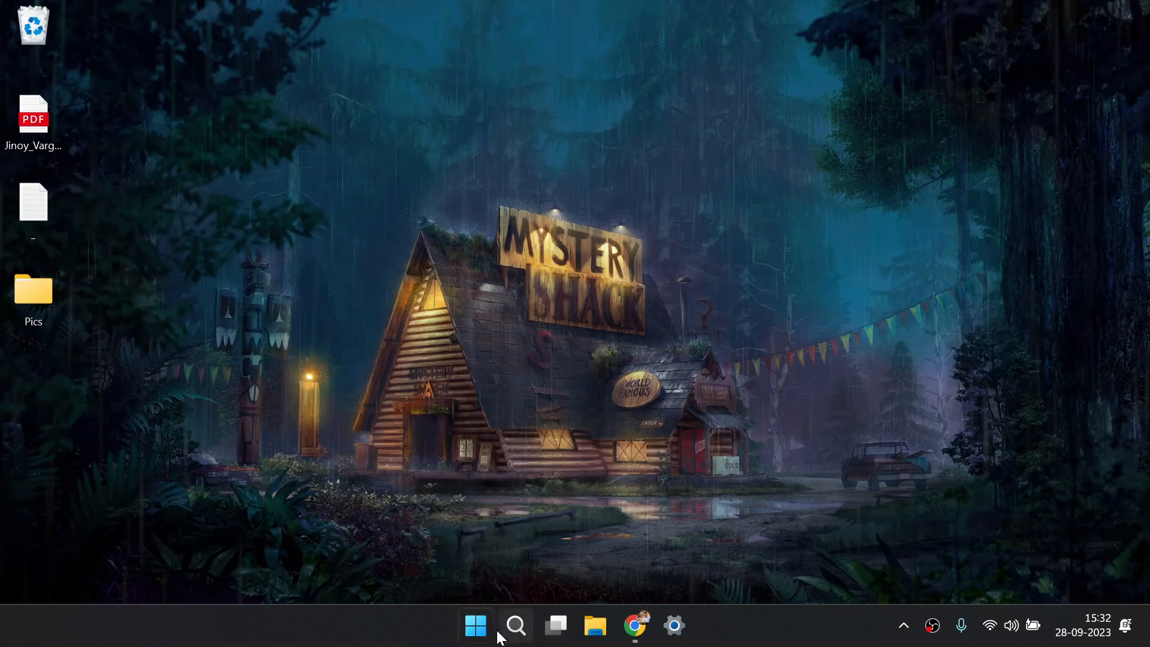
pyautogui.click(517, 626)
pyautogui.write('m')
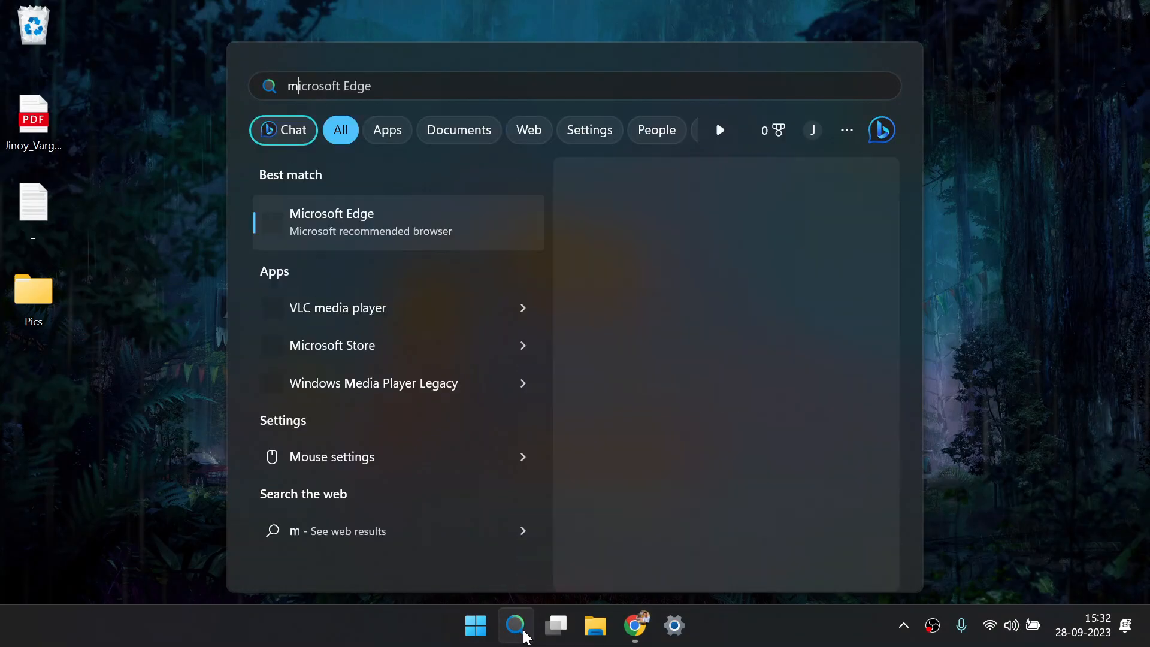
pyautogui.press('BackSpace')
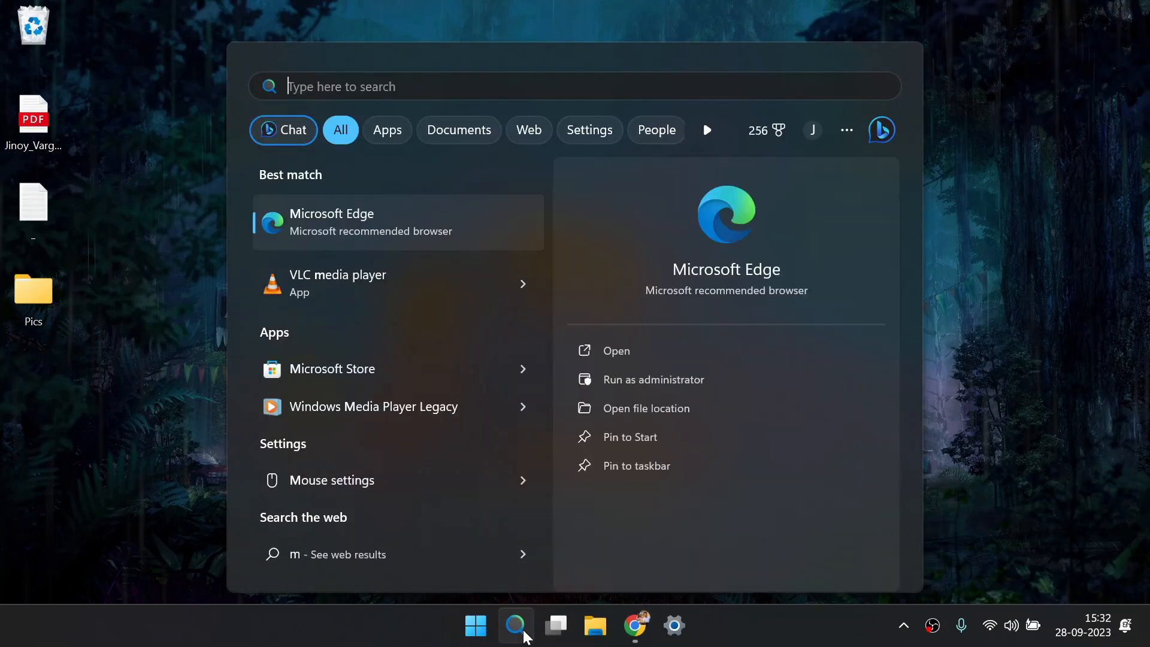
pyautogui.press('Down')
pyautogui.press('Return')
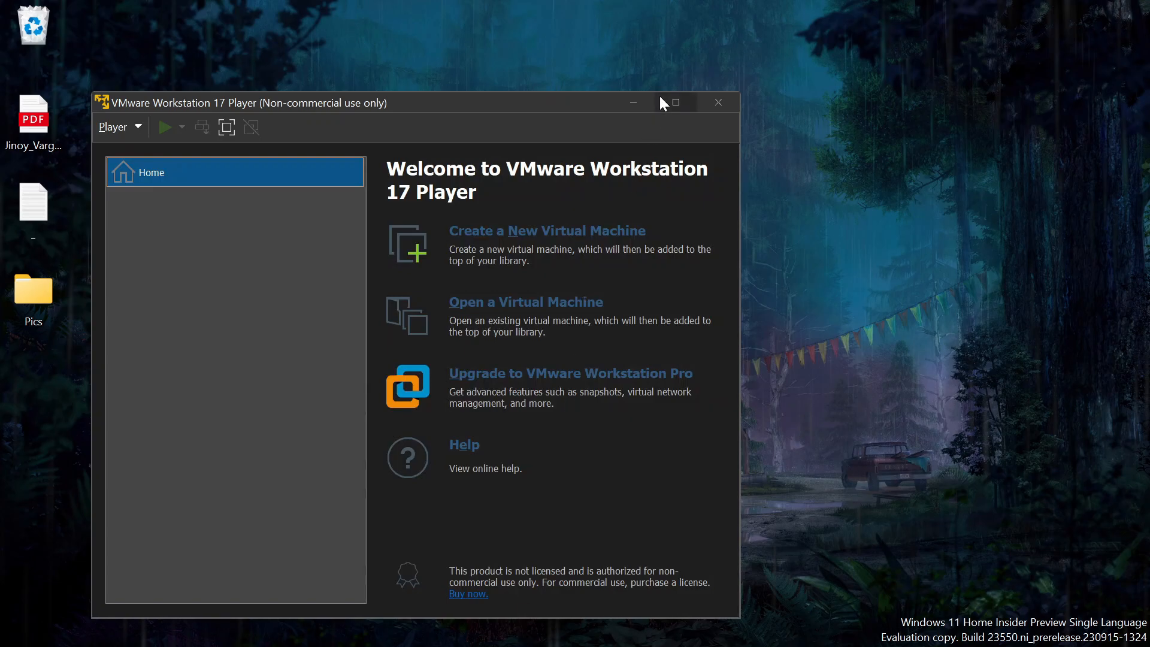
# Maximize Player and start a new VM using lmde-6-cinnamon-64bit.iso from Downloads.
pyautogui.click(676, 104)
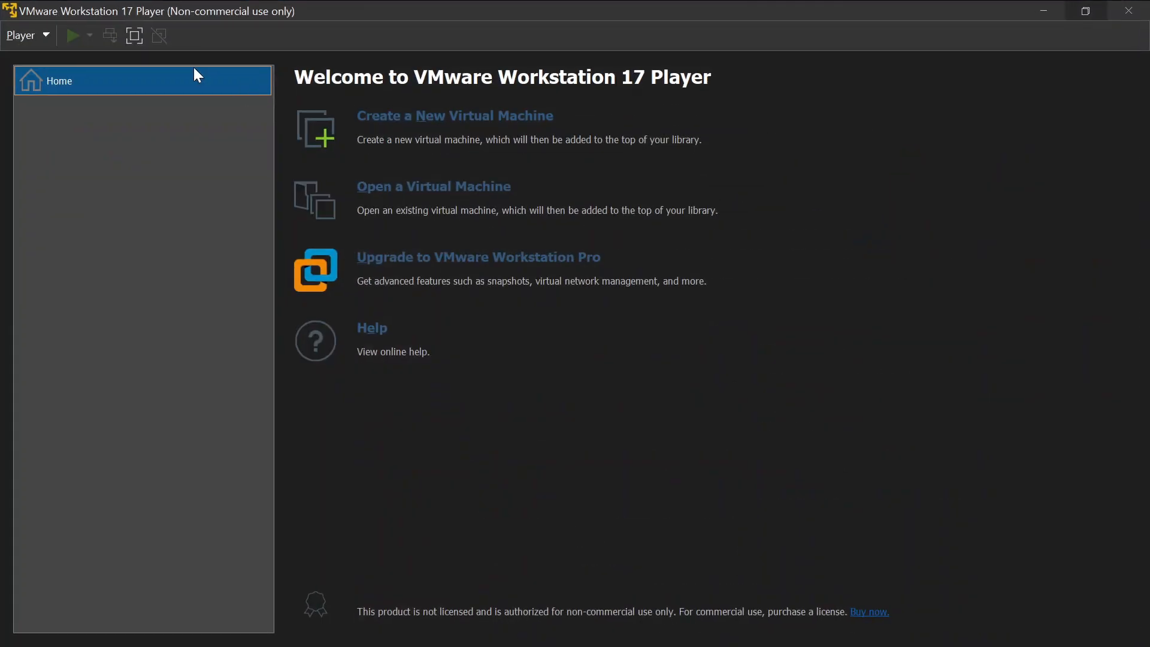
pyautogui.click(410, 119)
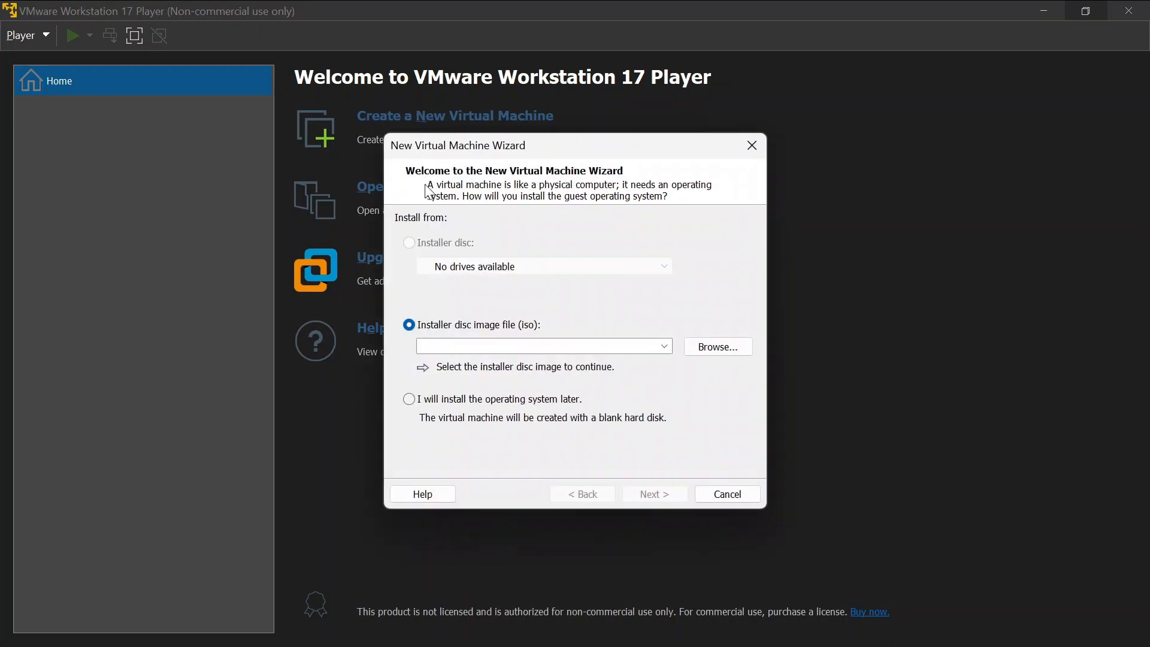
pyautogui.click(717, 347)
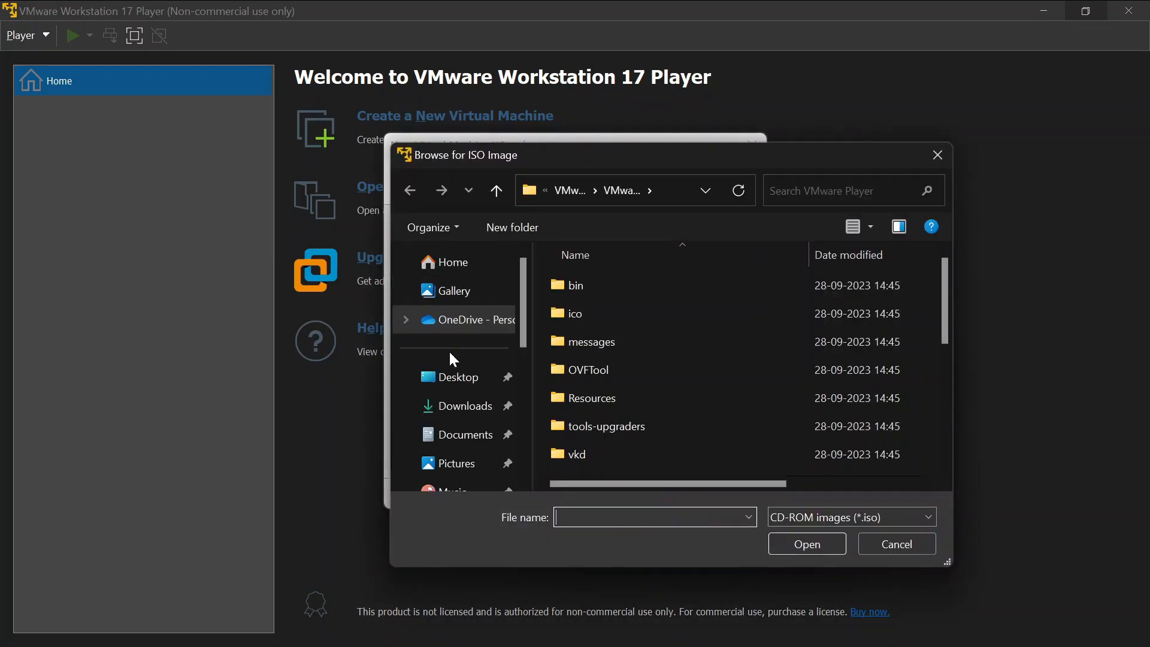
pyautogui.click(443, 405)
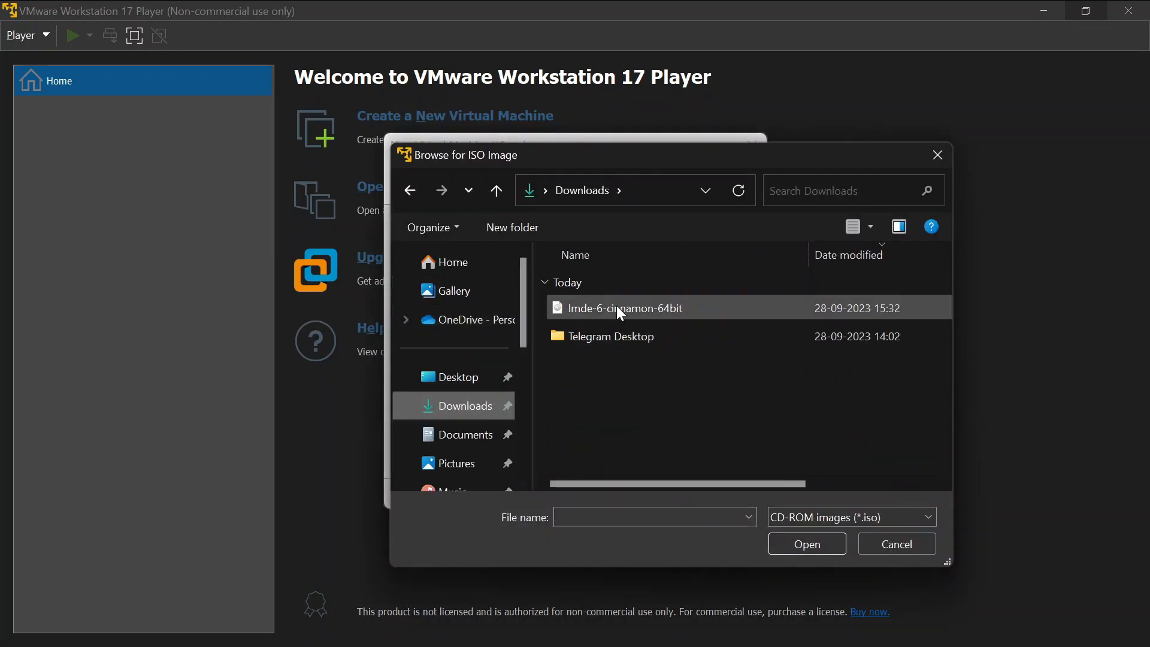
pyautogui.click(628, 298)
pyautogui.click(783, 537)
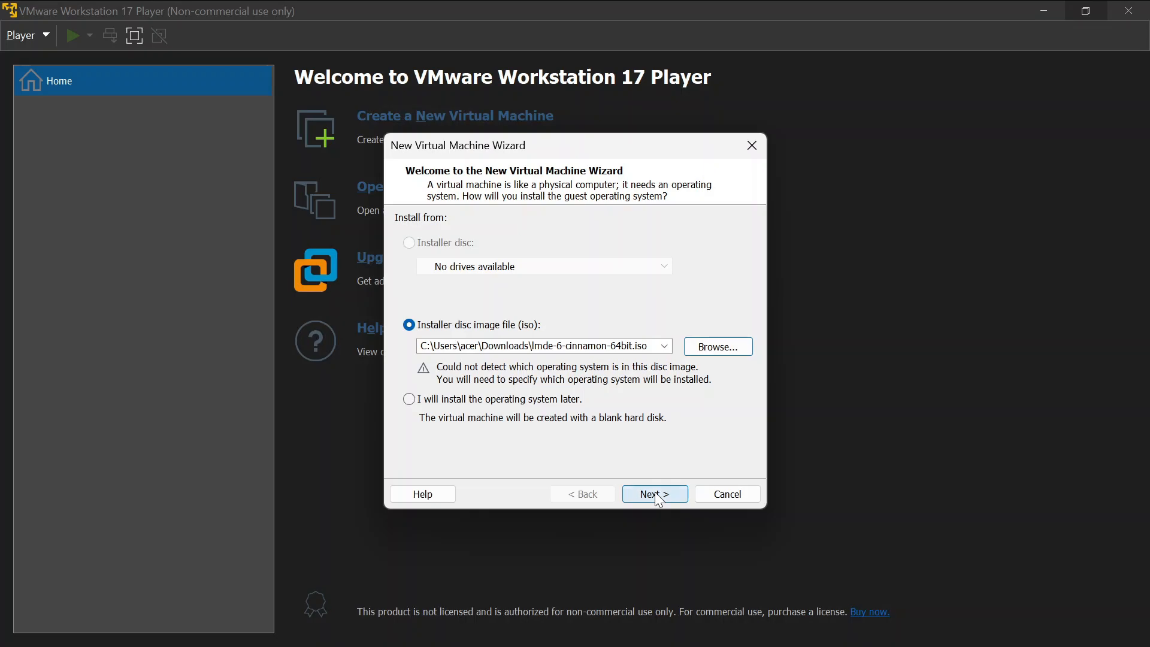
# Set the guest operating system to Linux, Ubuntu 64-bit.
pyautogui.click(656, 496)
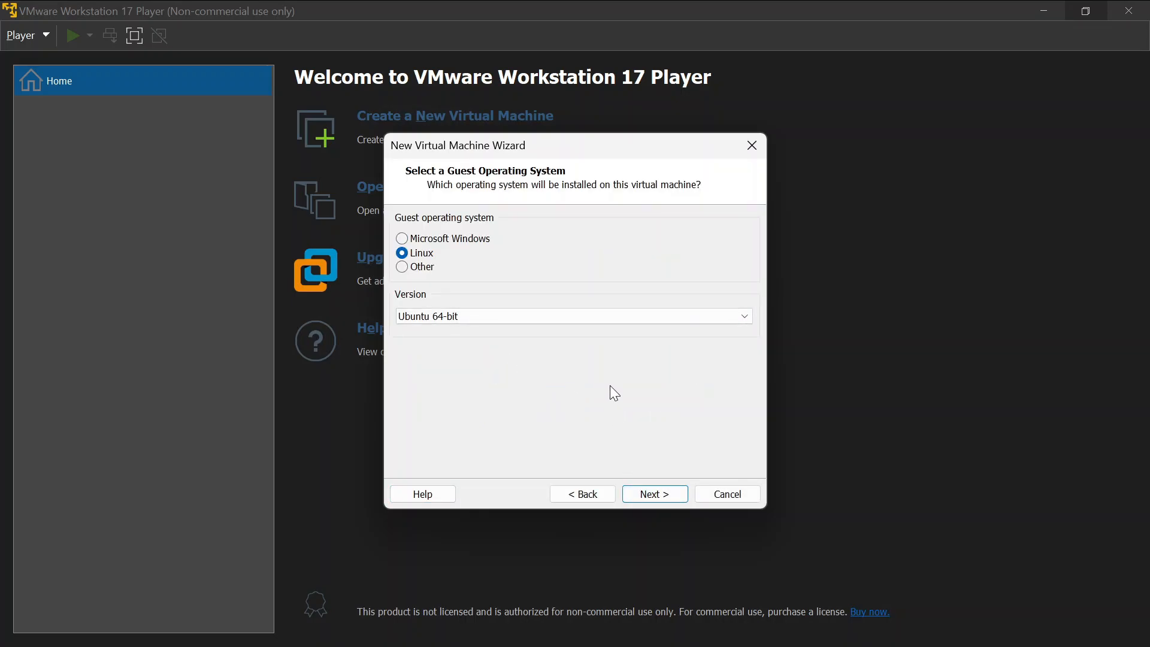
pyautogui.click(454, 314)
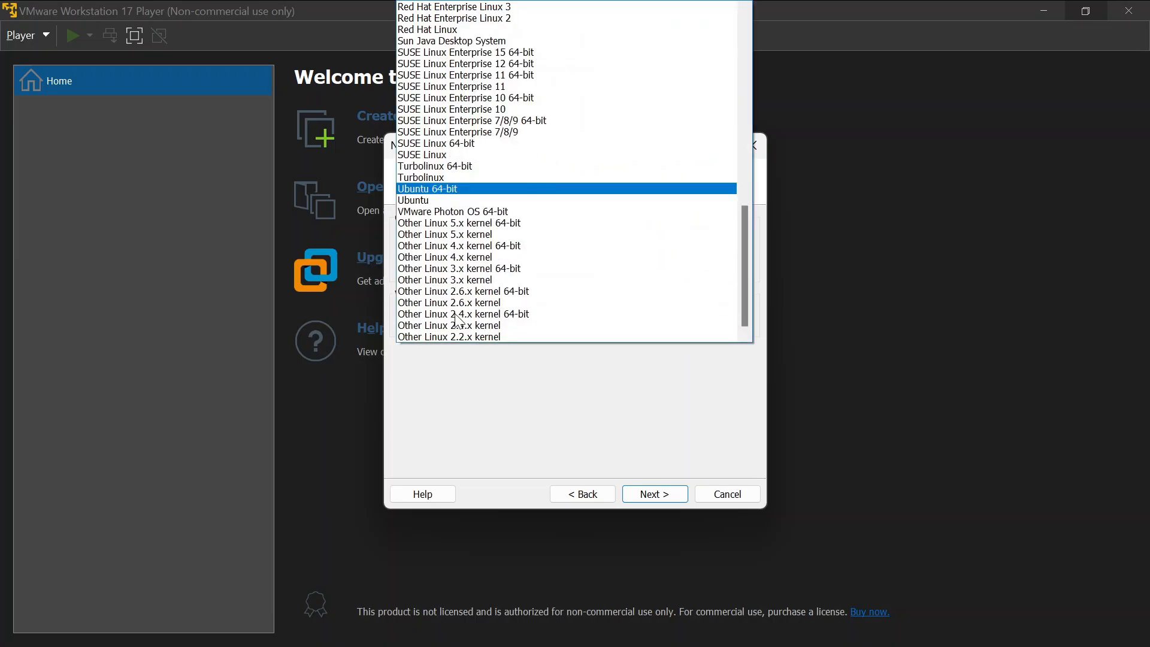
pyautogui.click(450, 189)
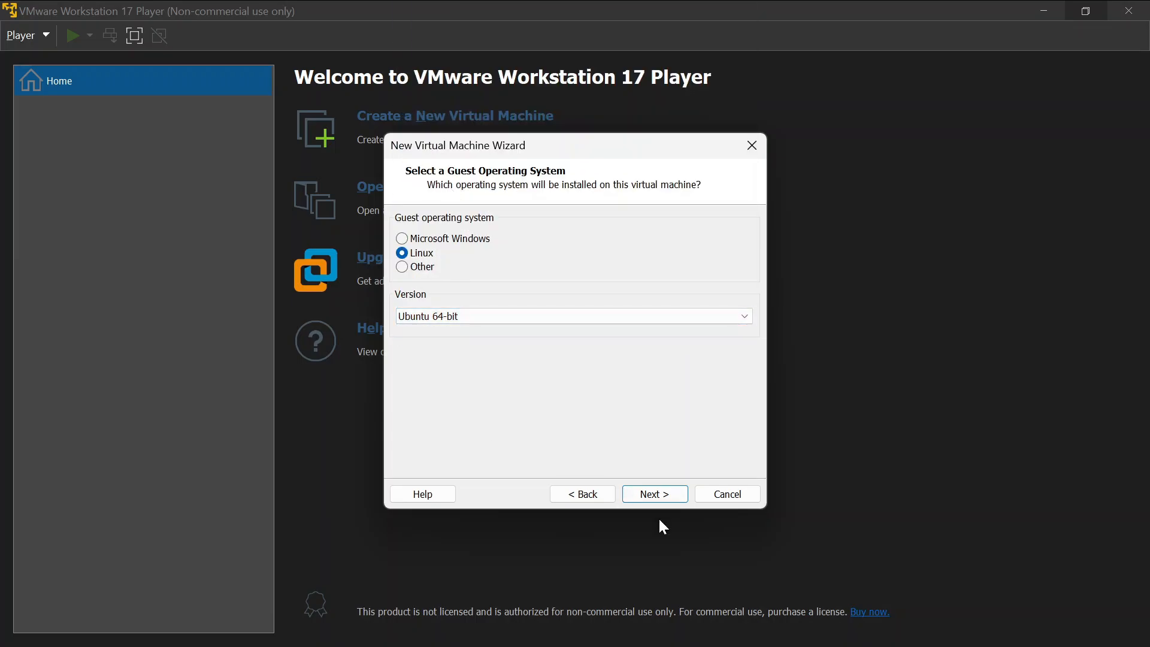
pyautogui.click(653, 492)
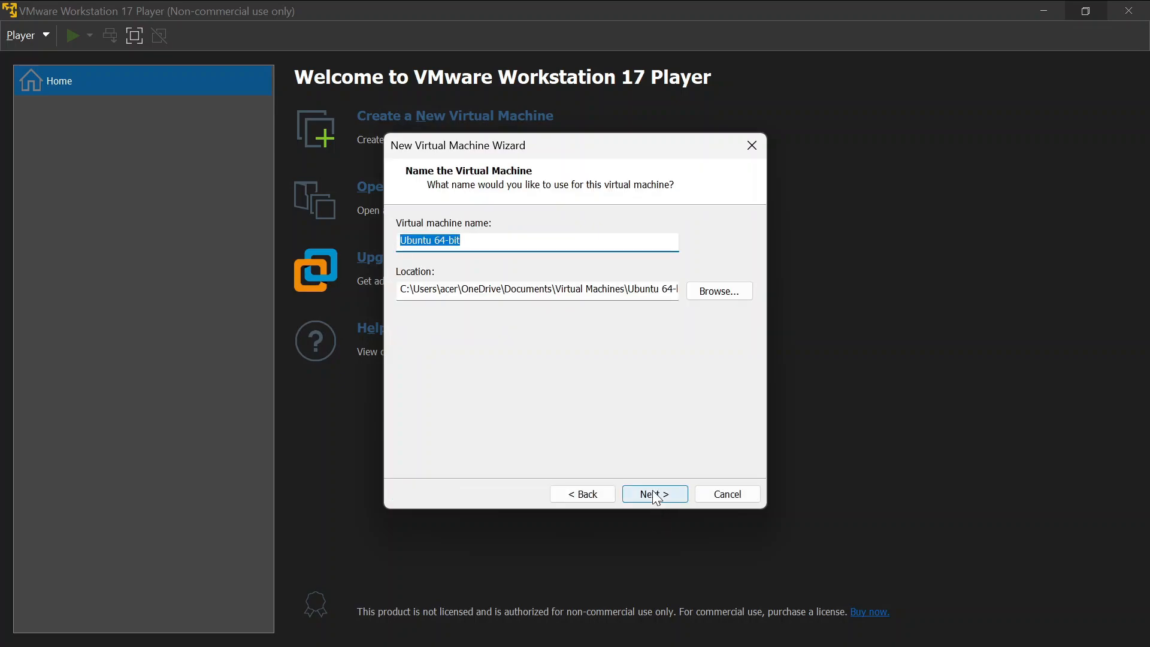
# Name the VM 'LMDE 6', keep the 20 GB split disk, and finish.
pyautogui.write('LMDE 6')
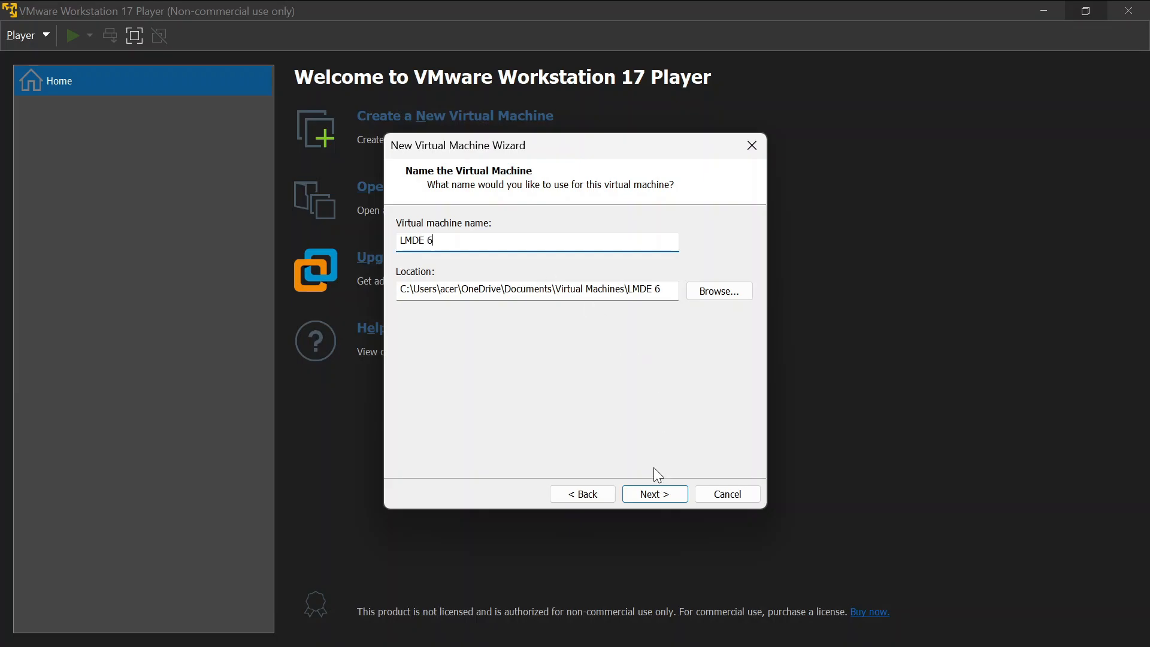
pyautogui.click(653, 494)
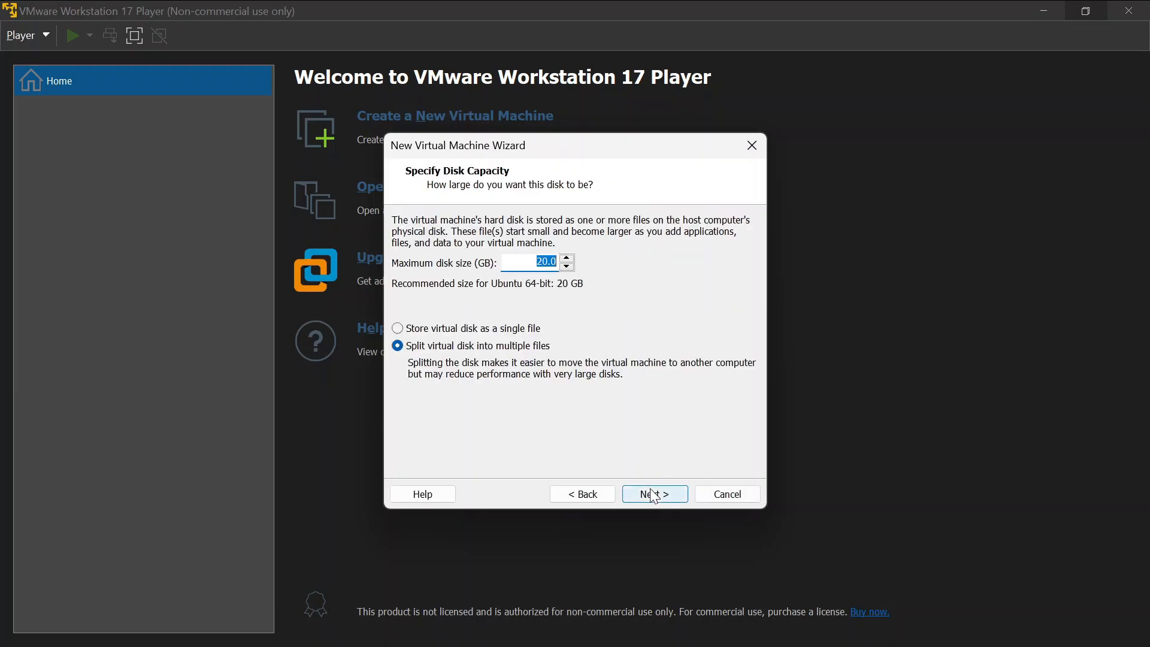
pyautogui.click(654, 494)
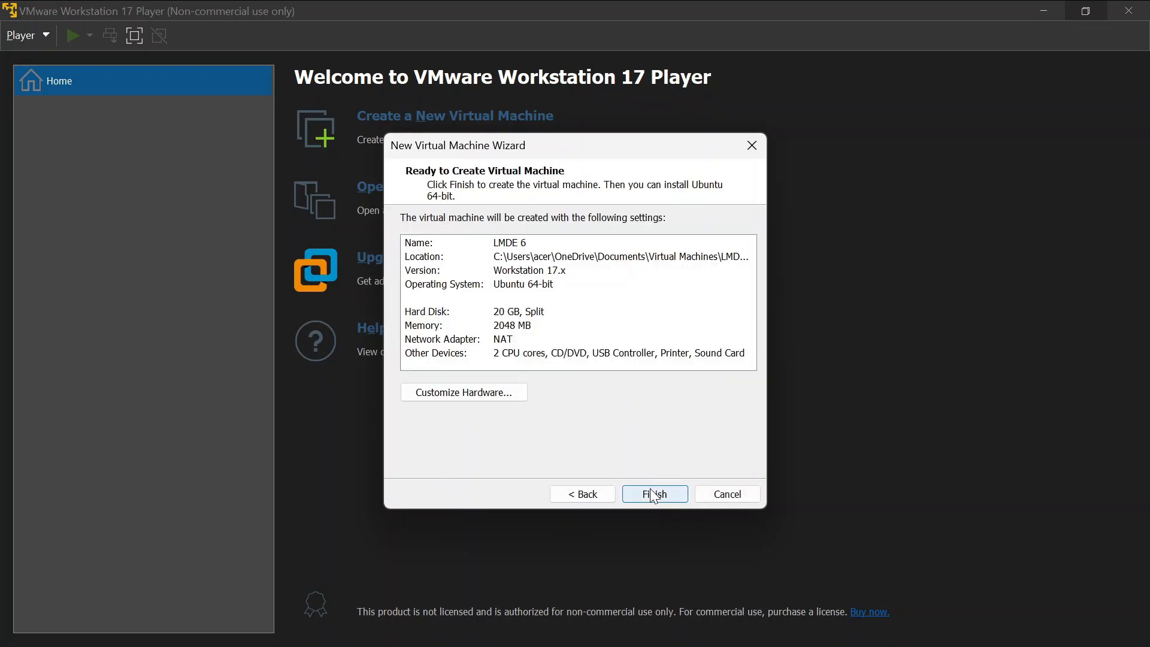
pyautogui.click(653, 494)
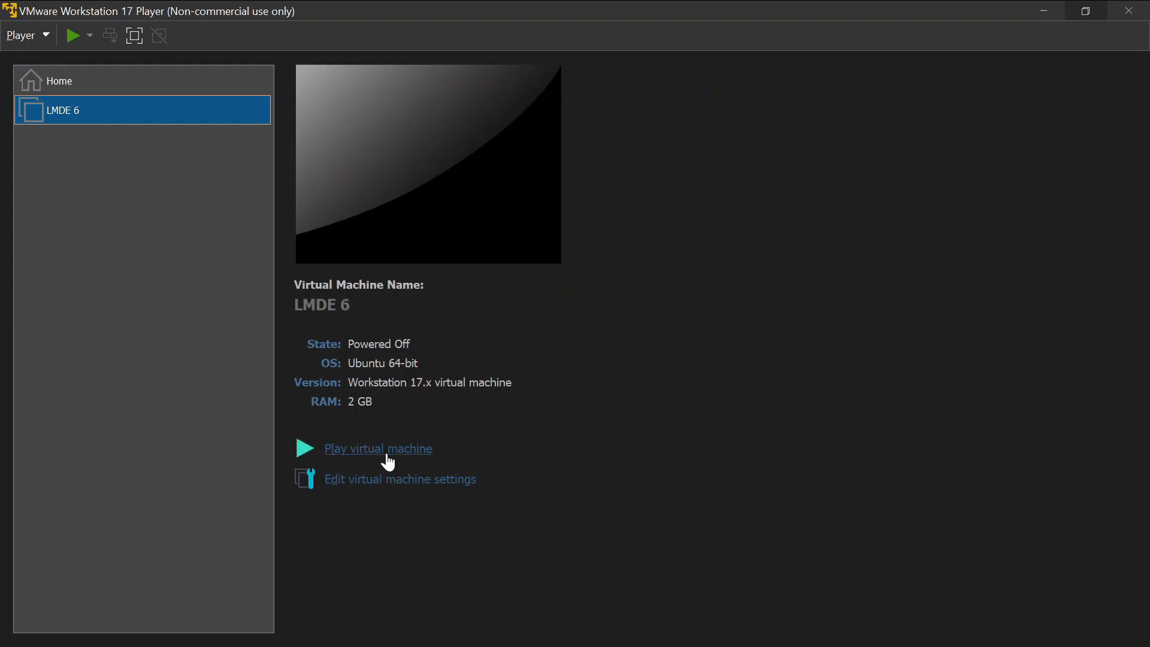
# Set the LMDE 6 VM to 5044 MB memory and 4 processor cores, and save.
pyautogui.click(392, 479)
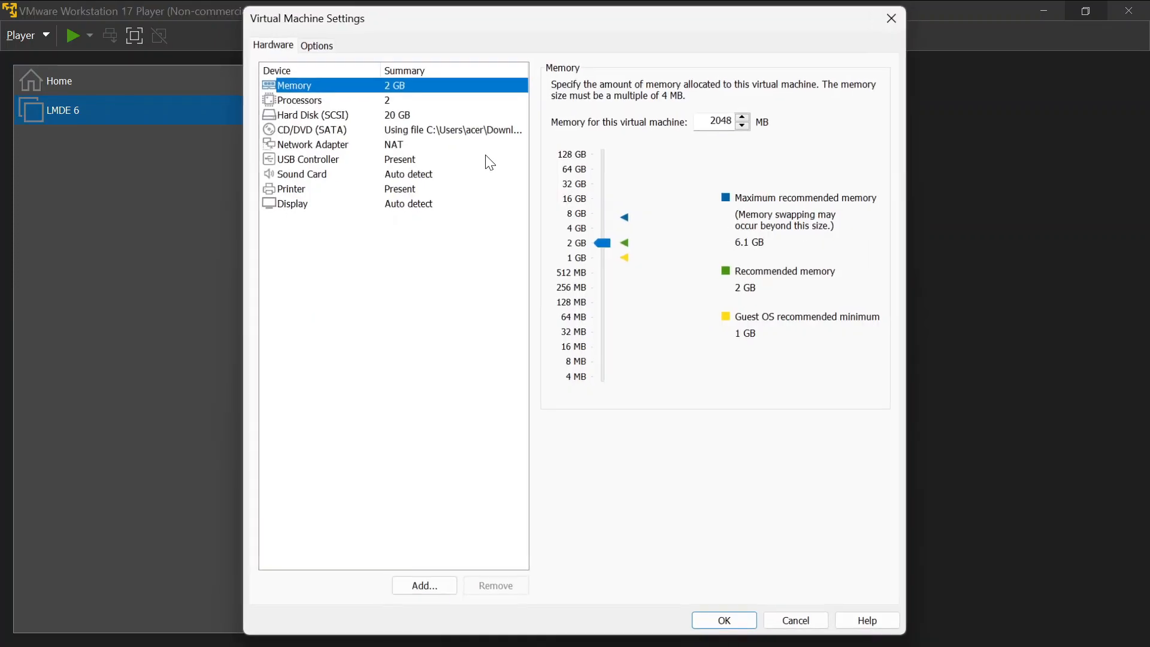
pyautogui.moveTo(606, 245)
pyautogui.mouseDown()
pyautogui.moveTo(605, 214)
pyautogui.moveTo(606, 224)
pyautogui.mouseUp()
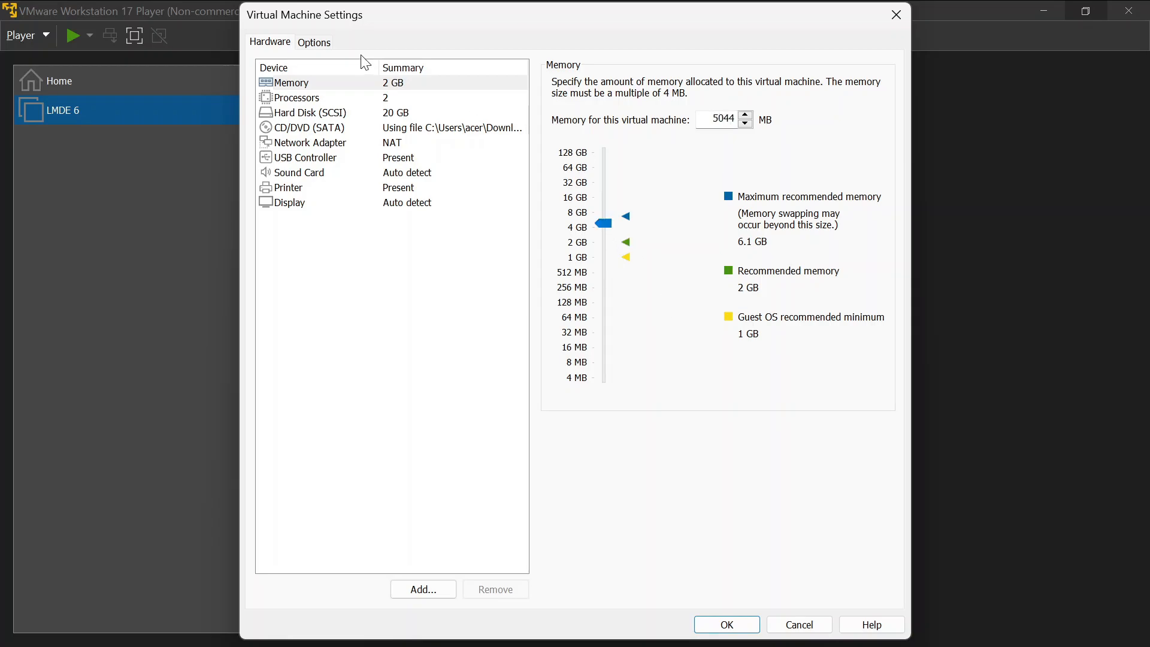
pyautogui.click(364, 98)
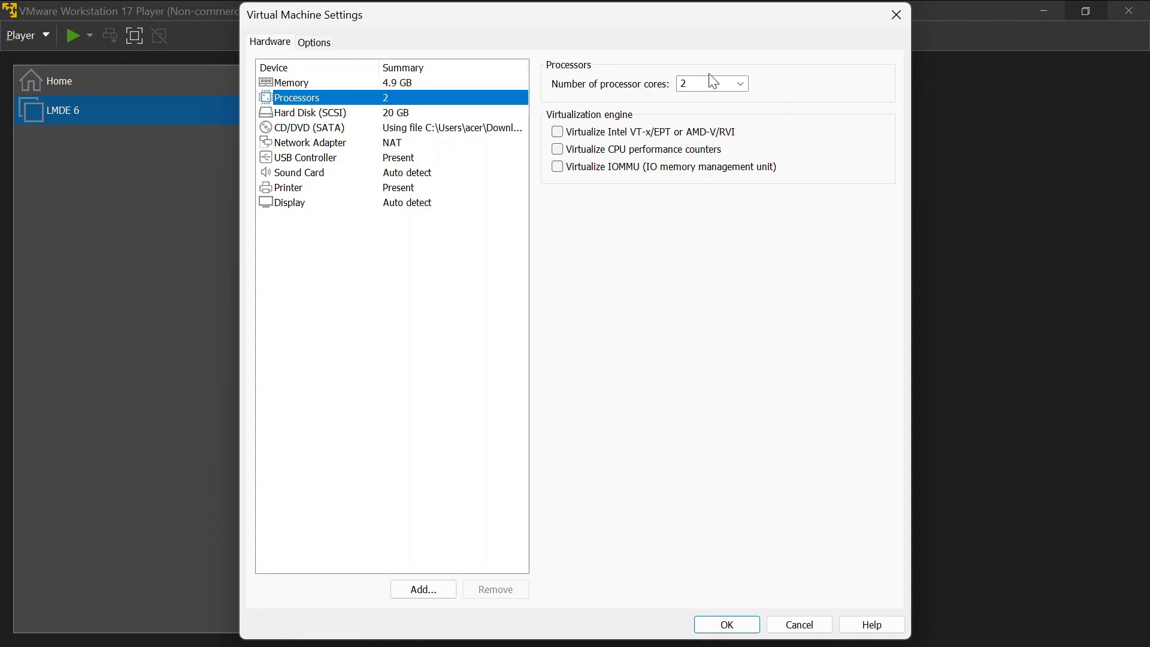
pyautogui.click(732, 86)
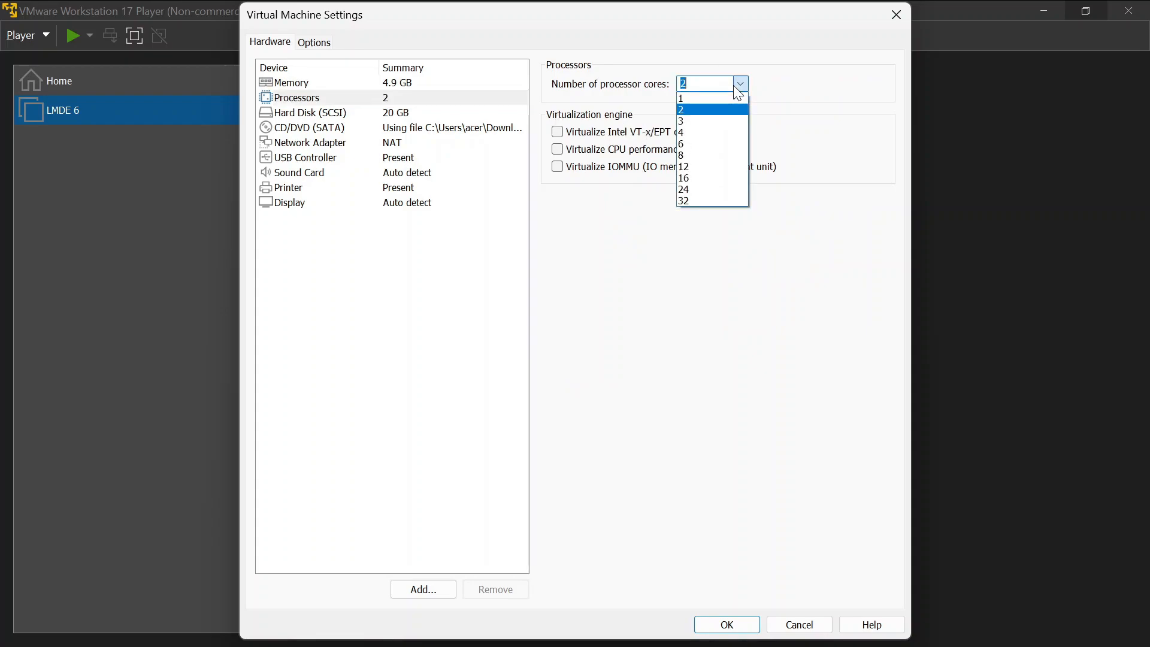
pyautogui.click(725, 132)
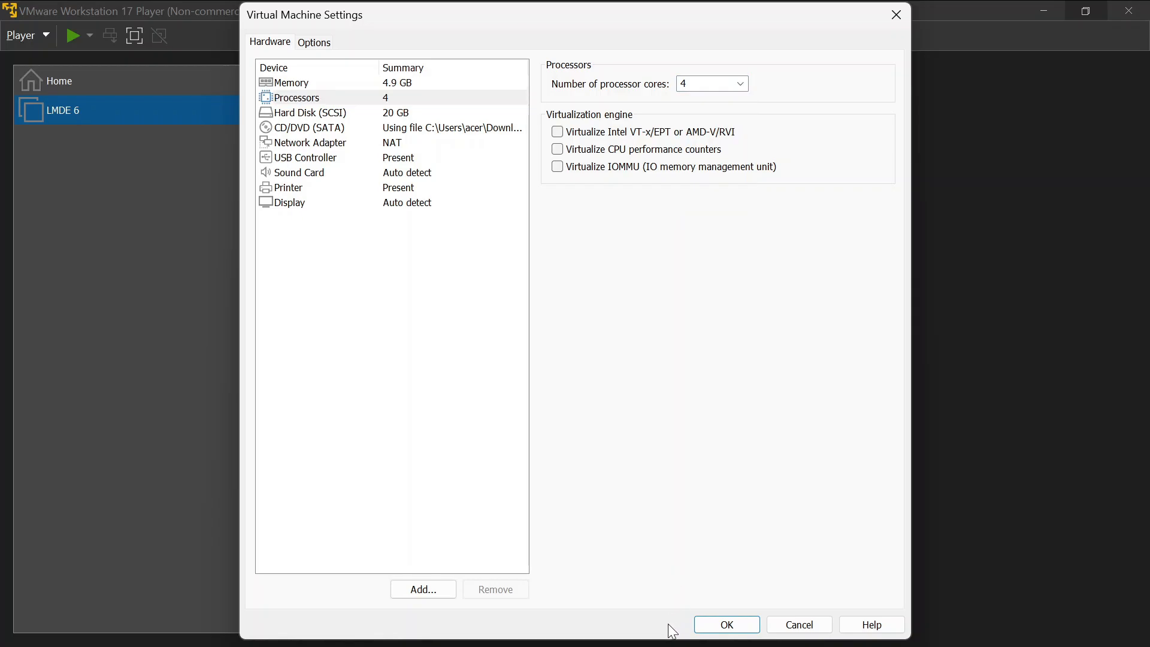
pyautogui.click(713, 623)
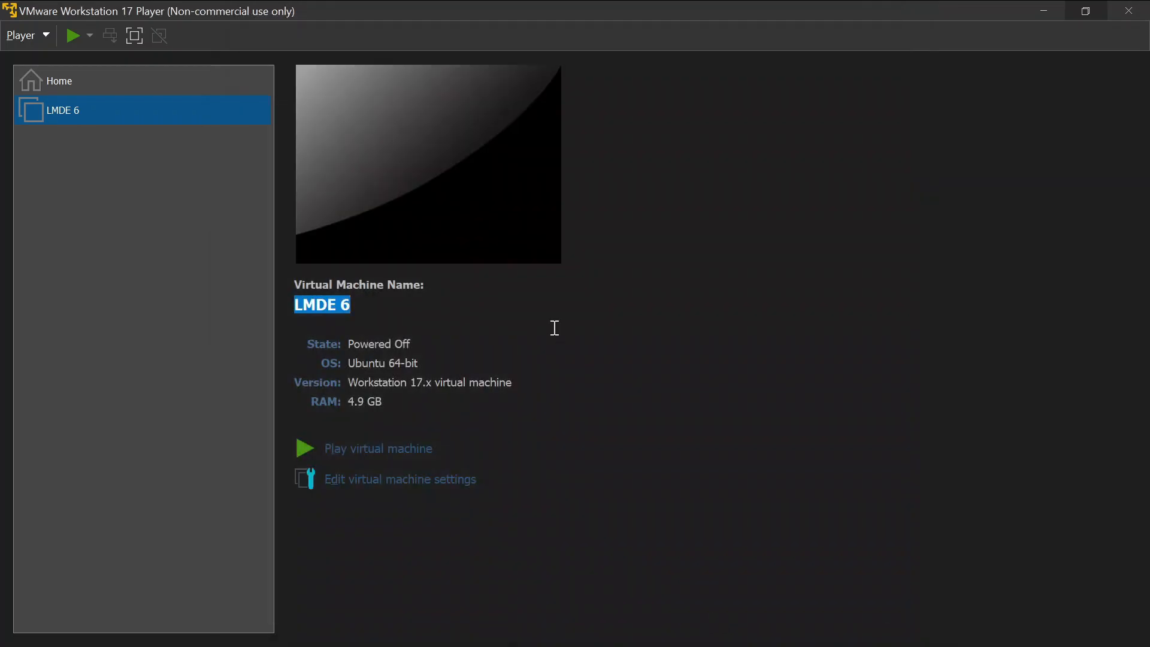
# Power on LMDE 6, dismiss the side-channel hint, and boot Start LMDE.
pyautogui.click(339, 447)
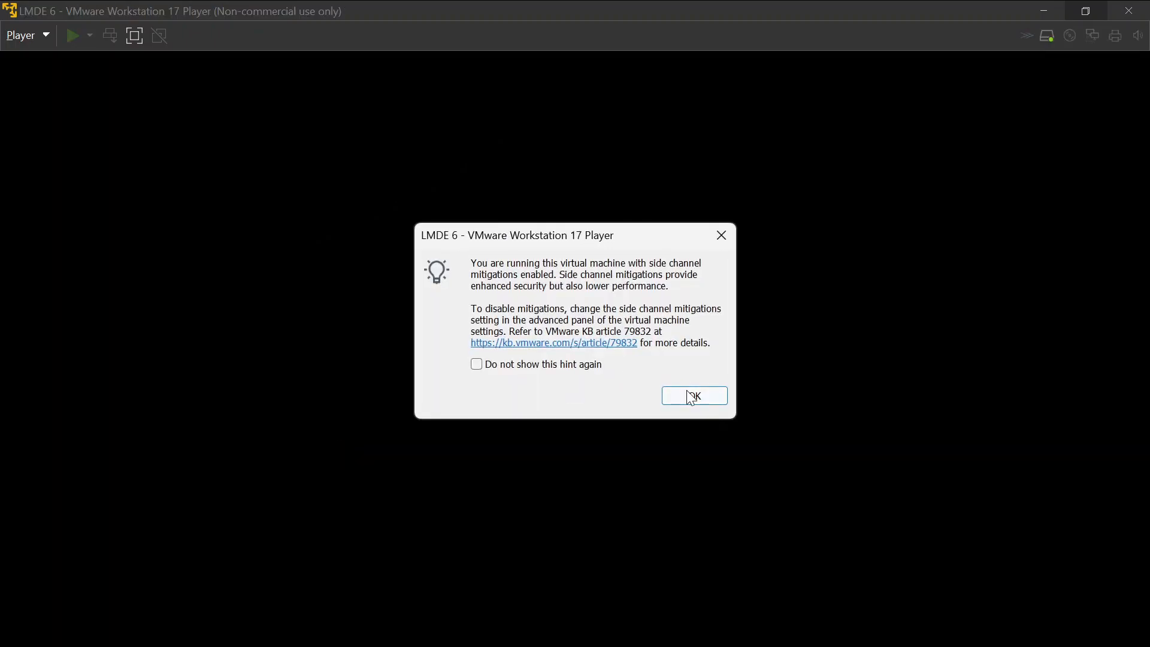
pyautogui.click(690, 397)
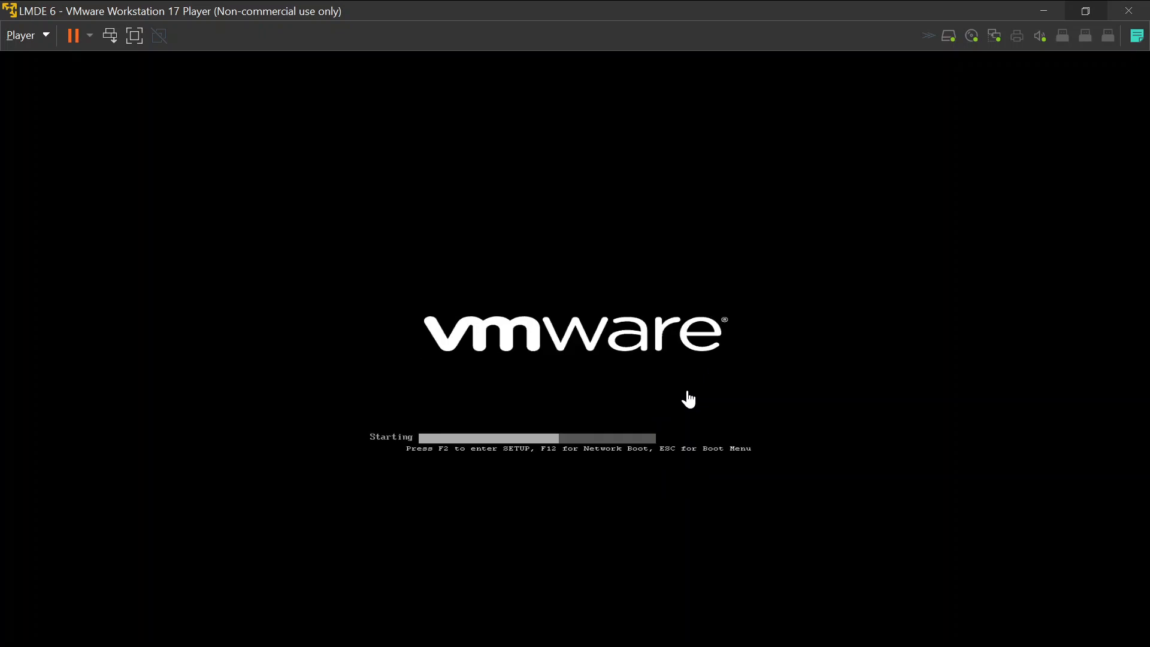
pyautogui.click(770, 331)
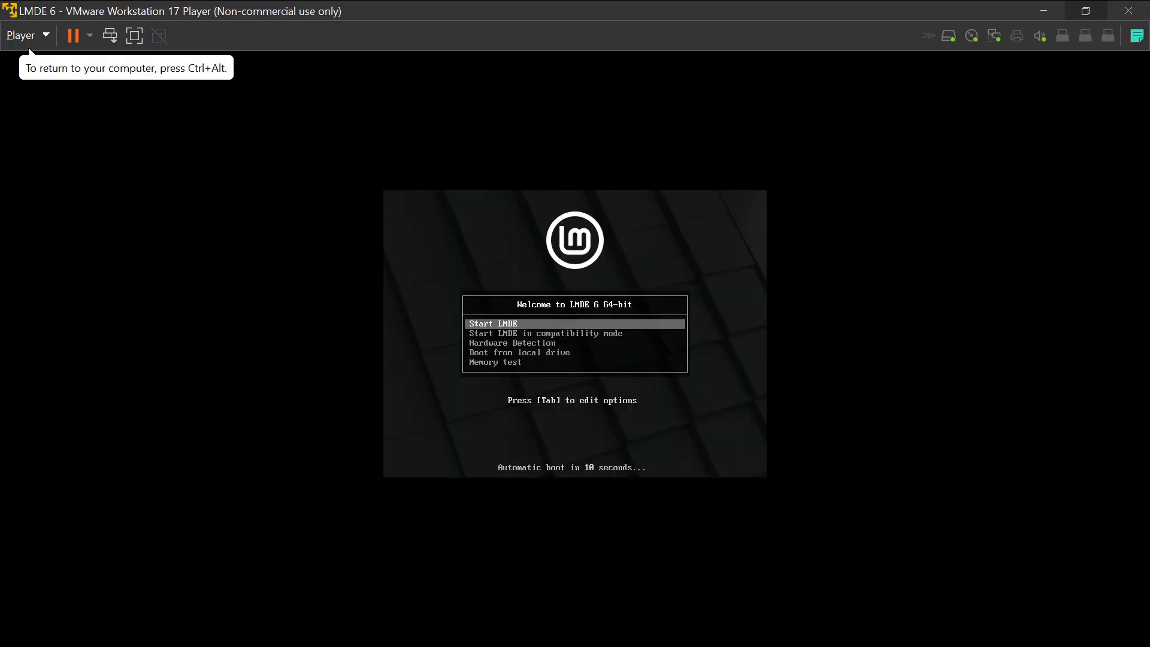
pyautogui.press('Down')
pyautogui.press('Down')
pyautogui.press('Down')
pyautogui.press('Up')
pyautogui.press('Up')
pyautogui.press('Up')
pyautogui.press('Return')
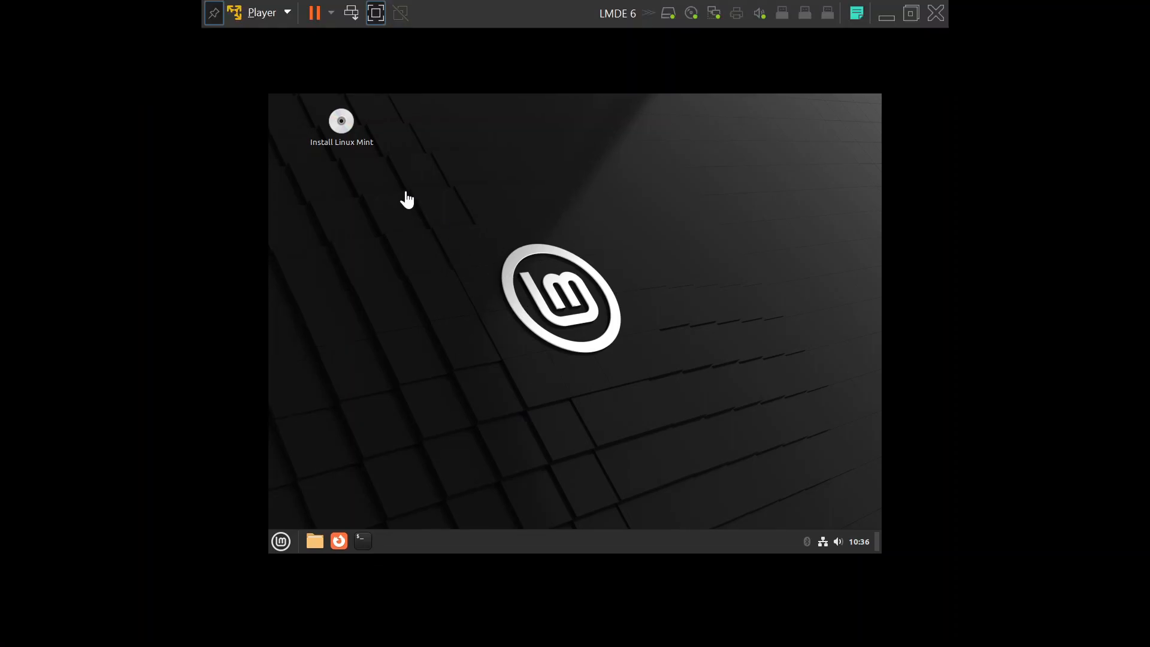
# Launch the installer with English (India), Asia/Kolkata timezone and Indian keyboard.
pyautogui.click(341, 134)
pyautogui.click(340, 135)
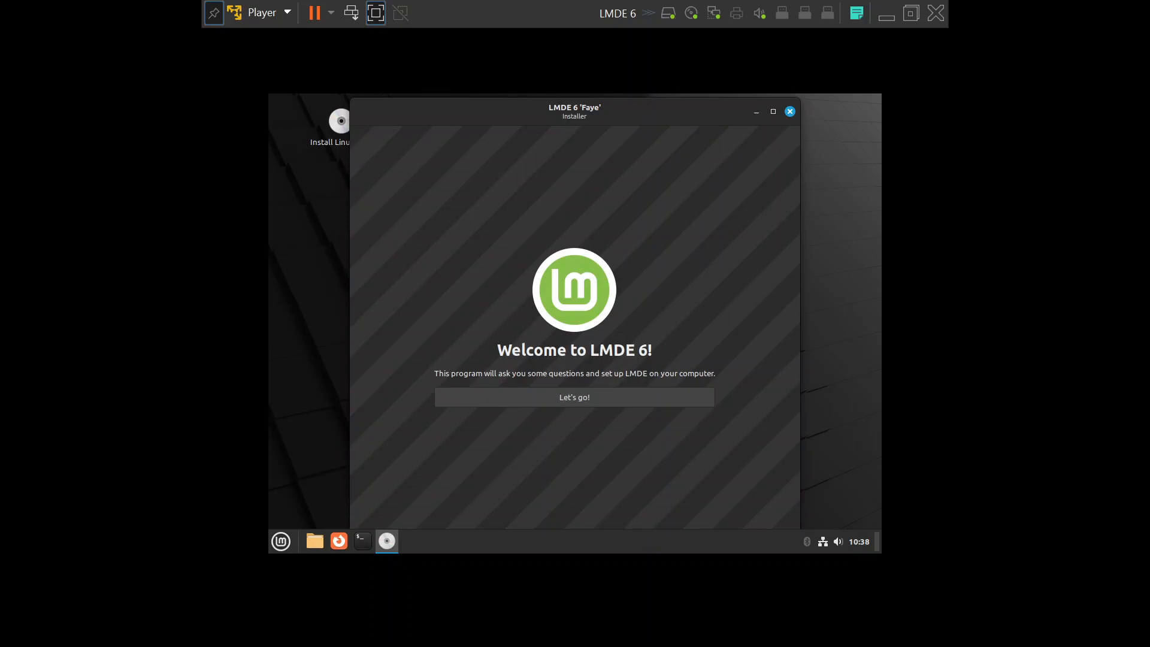
pyautogui.click(573, 402)
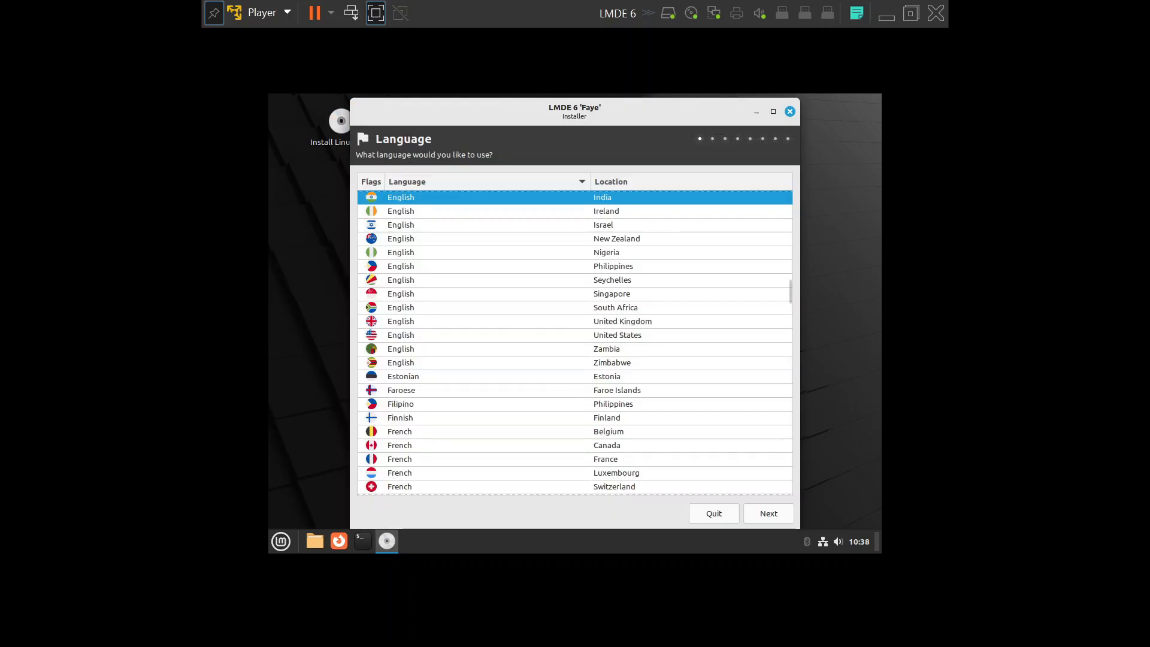
pyautogui.click(761, 519)
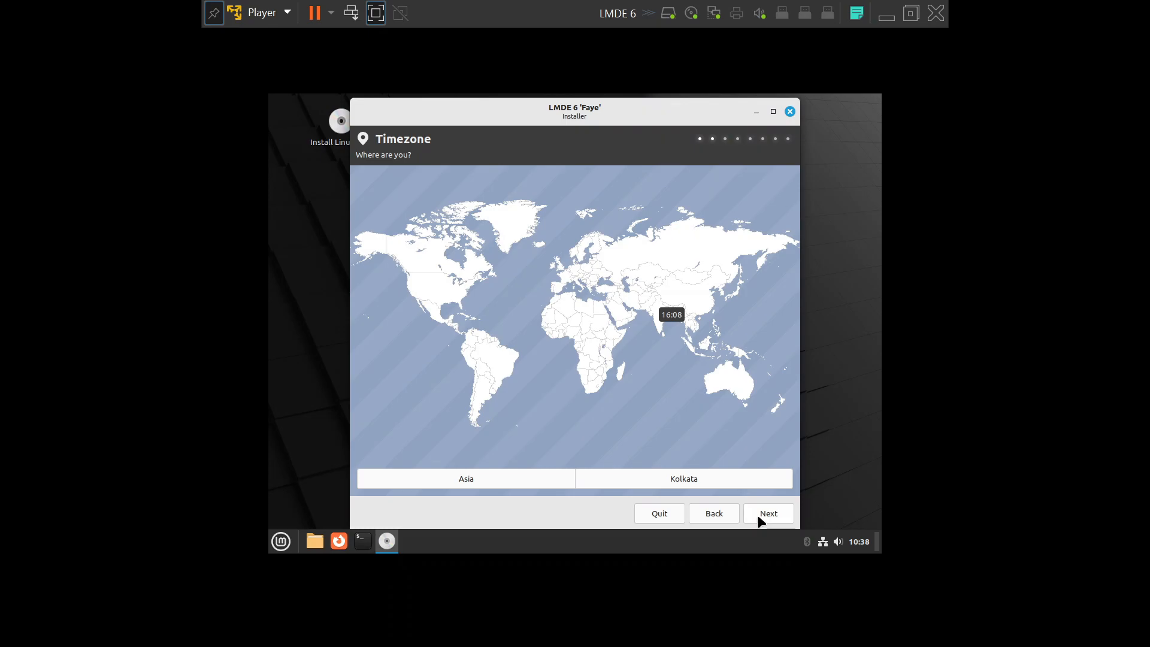
pyautogui.click(760, 519)
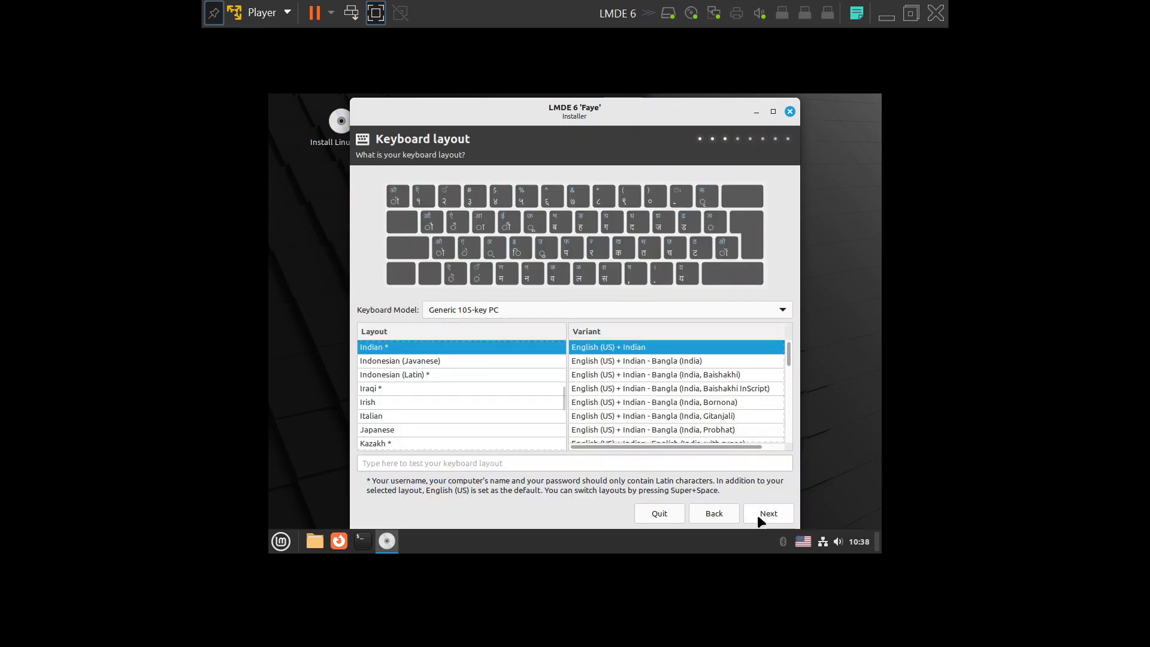
pyautogui.click(759, 519)
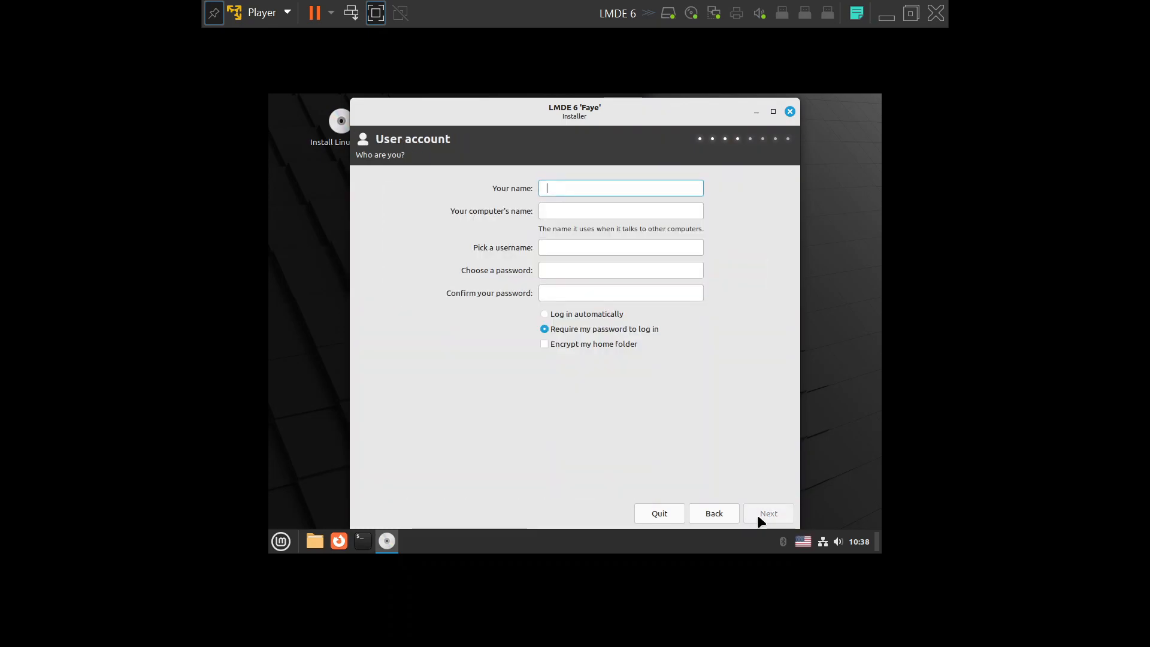
# Fill in the user's name, computer name and password, and submit the account.
pyautogui.write('JInoy')
pyautogui.click(572, 213)
pyautogui.write('Jino')
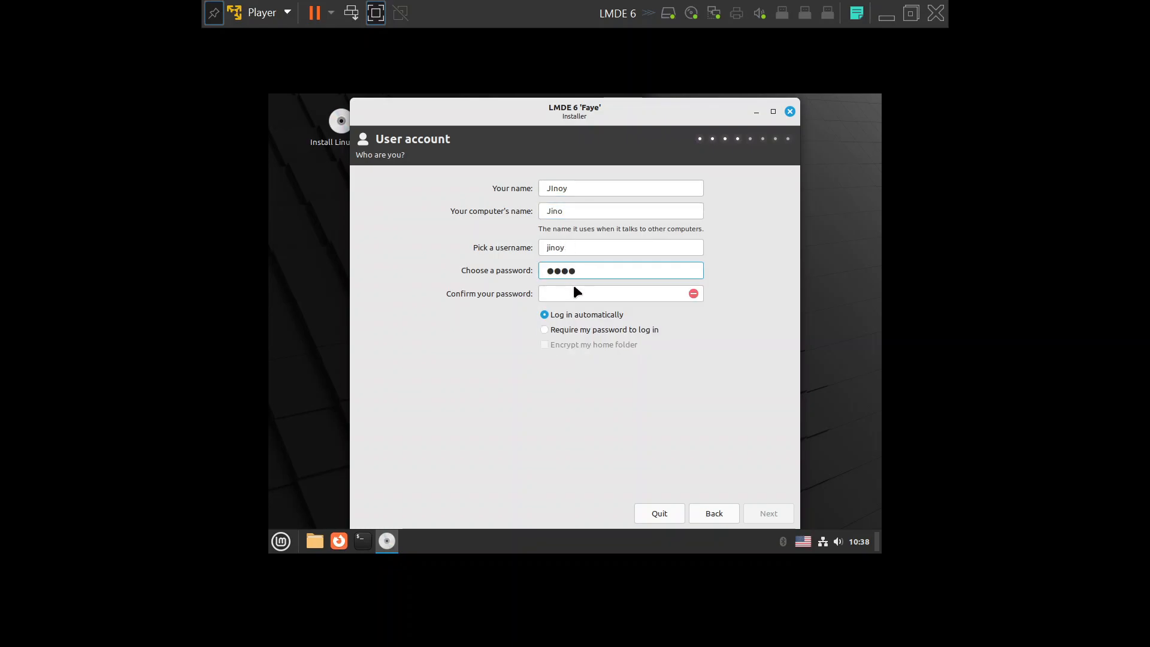
pyautogui.click(574, 287)
pyautogui.write('abcd')
pyautogui.click(768, 515)
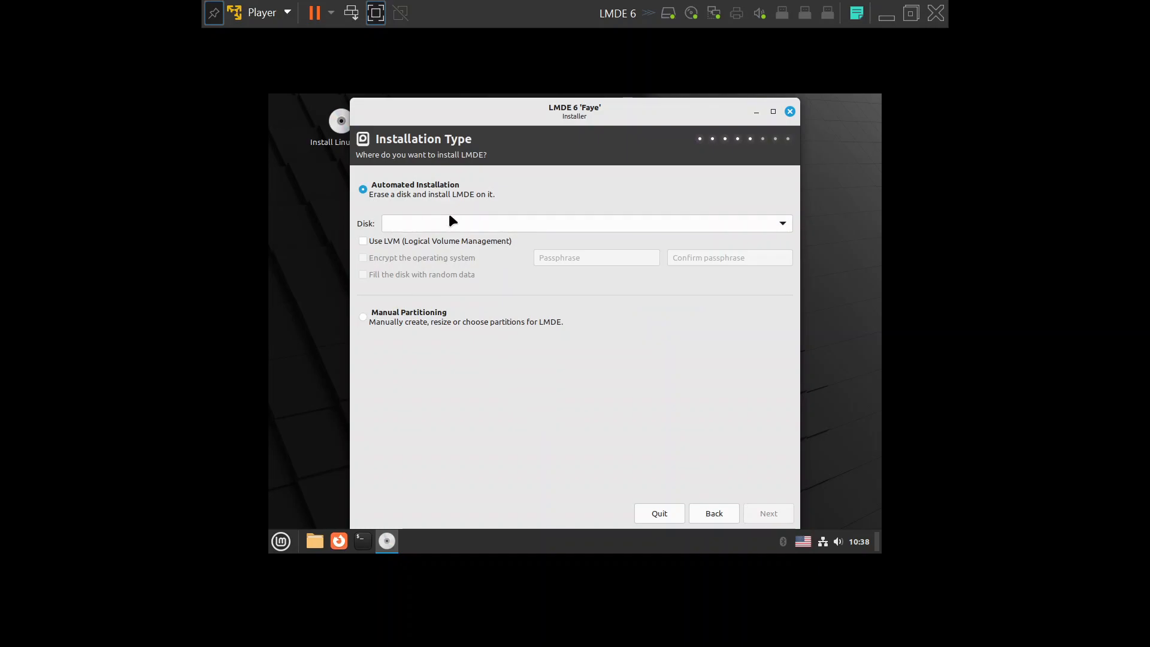
# Install LMDE on the 21 GB VMware disk with automatic partitions and GRUB on /dev/sda.
pyautogui.click(463, 222)
pyautogui.click(463, 222)
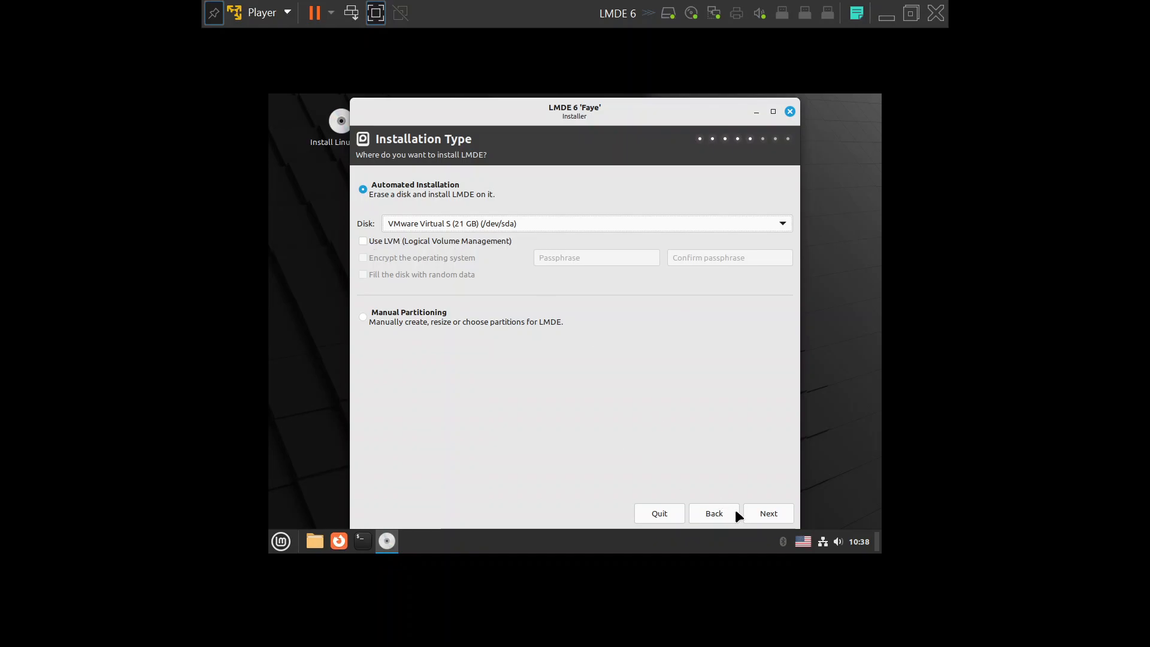
pyautogui.click(769, 512)
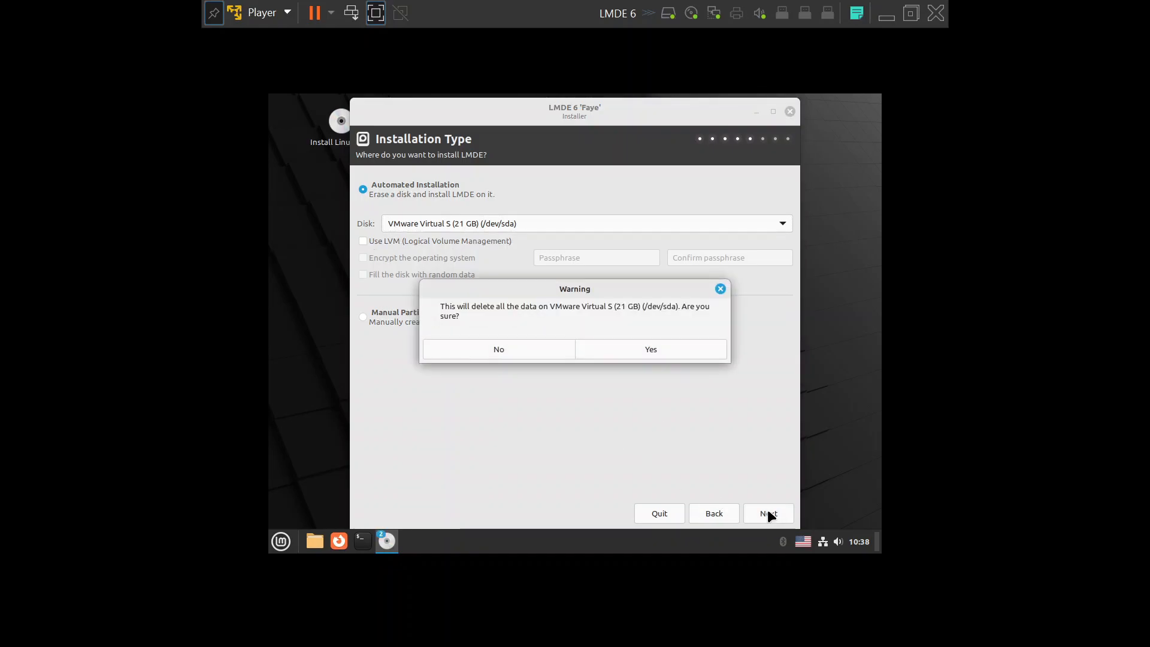
pyautogui.click(623, 353)
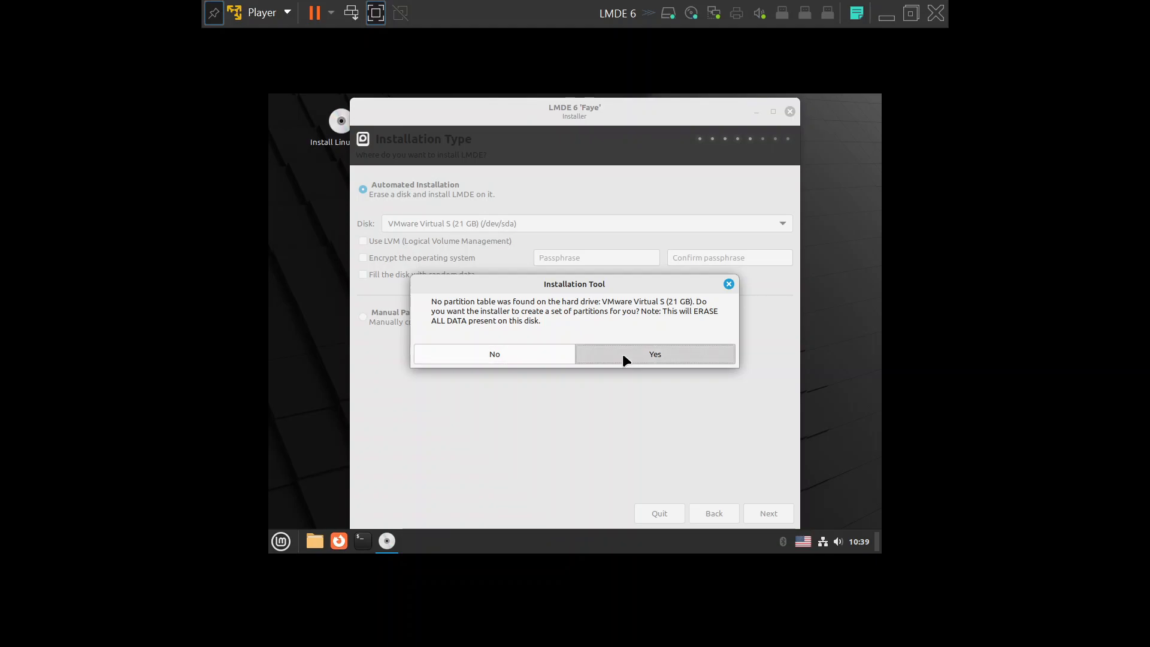
pyautogui.click(623, 354)
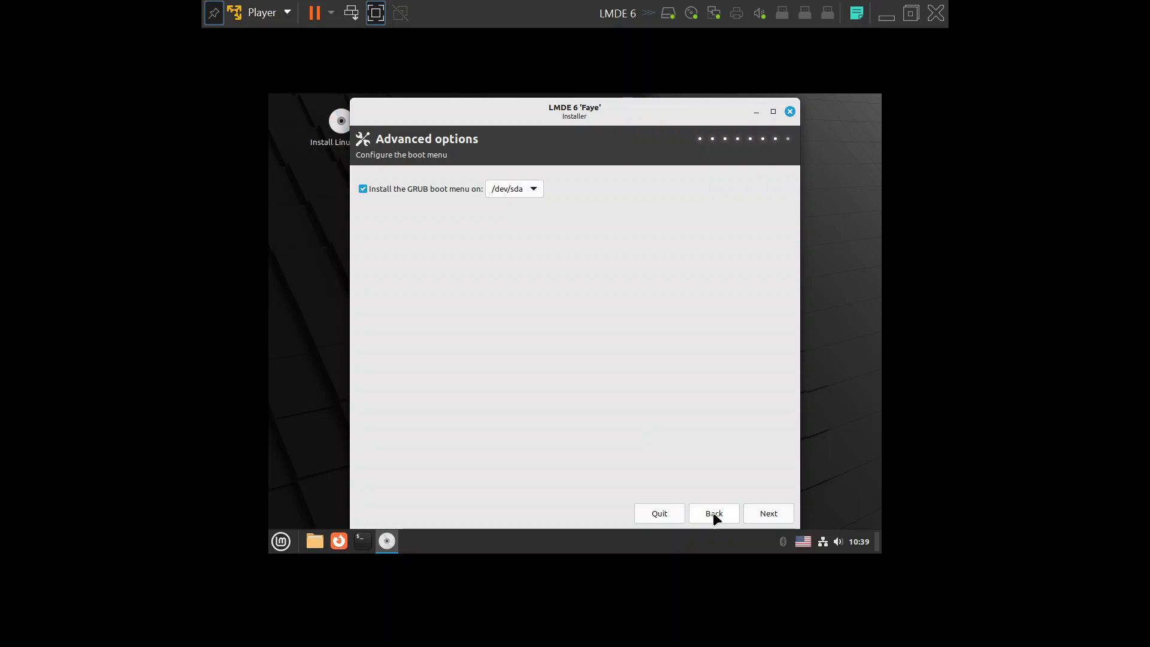
pyautogui.click(754, 511)
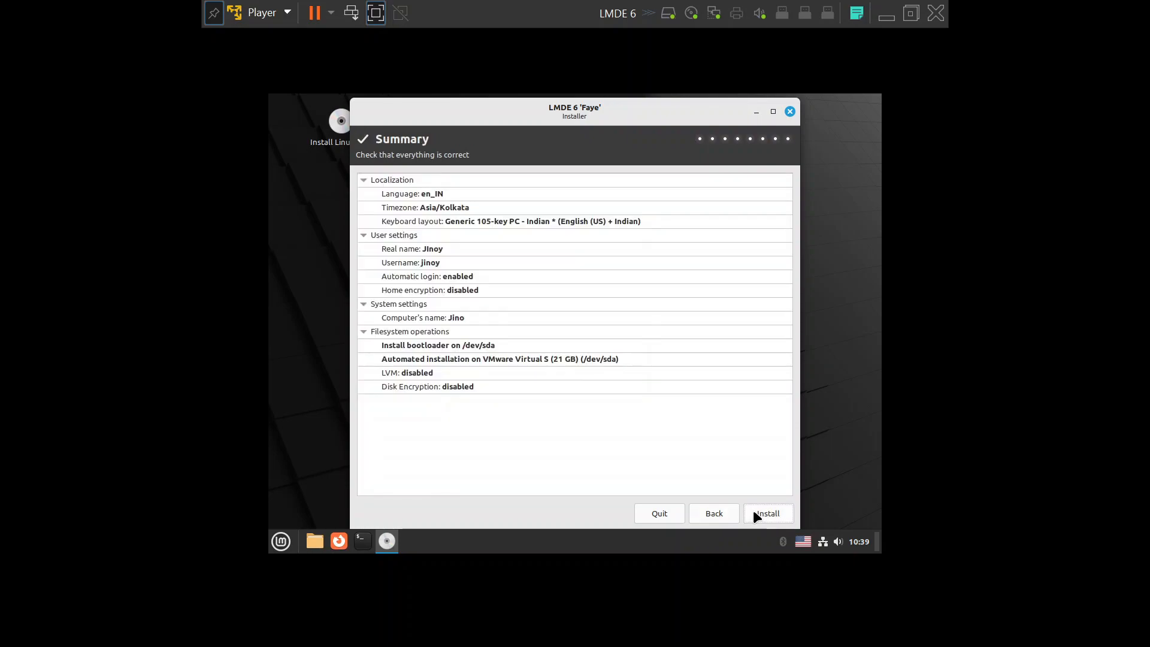
pyautogui.click(754, 511)
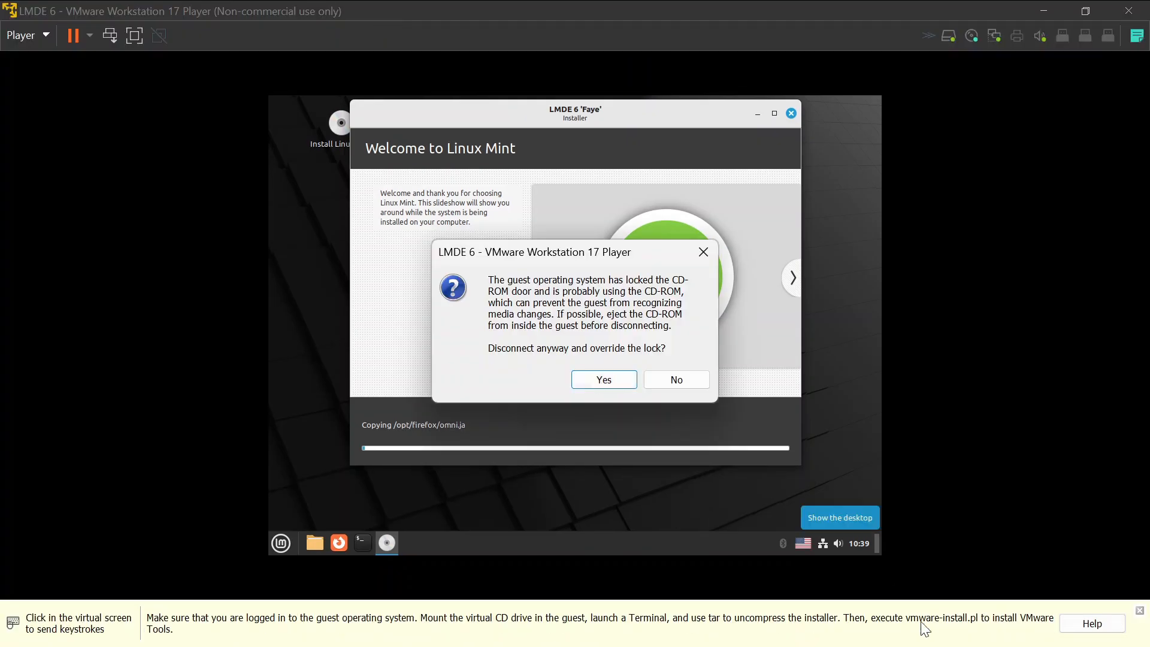
# Dismiss the CD-ROM lock prompt, restart, and boot LMDE 6 Faye from GRUB.
pyautogui.click(675, 380)
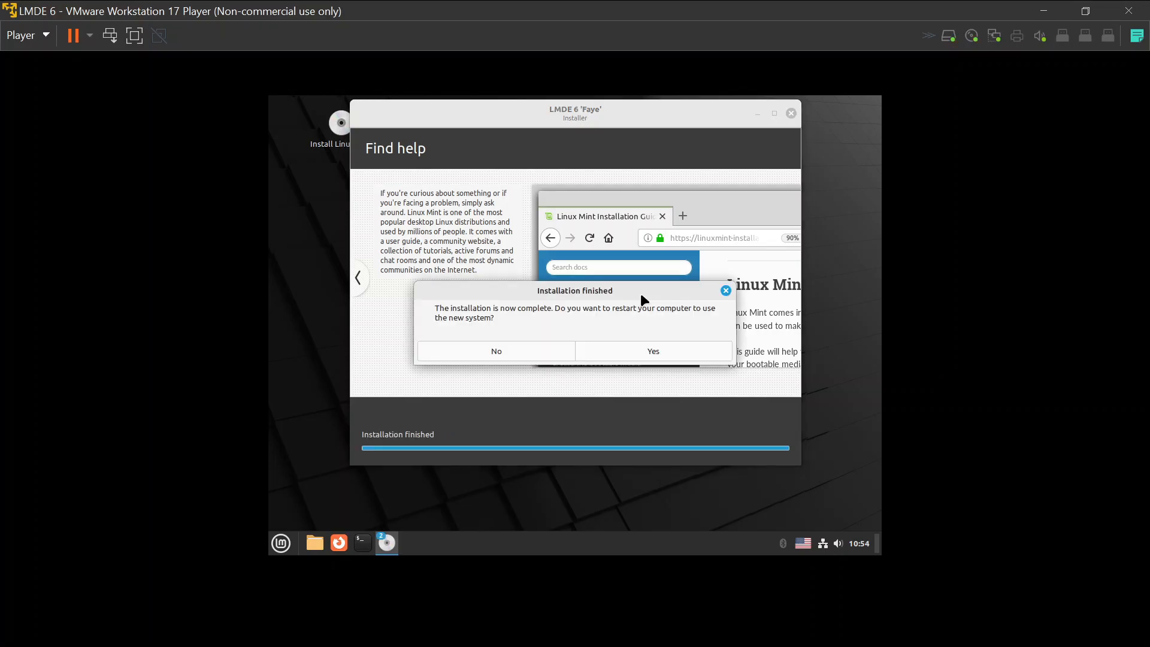
pyautogui.click(638, 354)
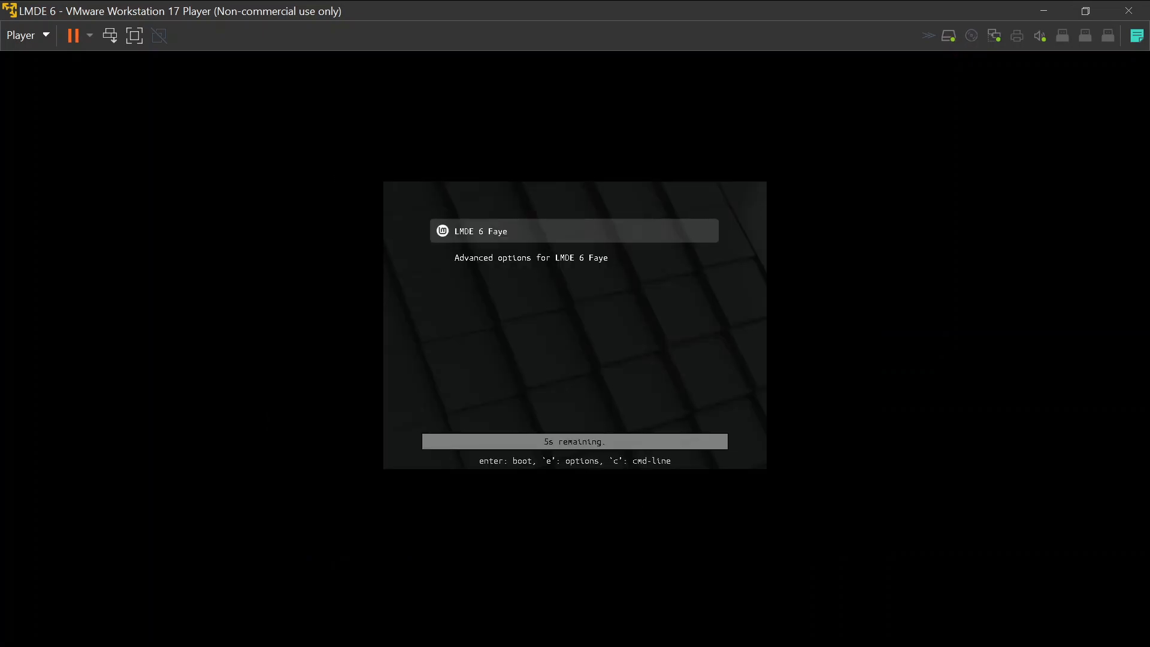
pyautogui.press('Return')
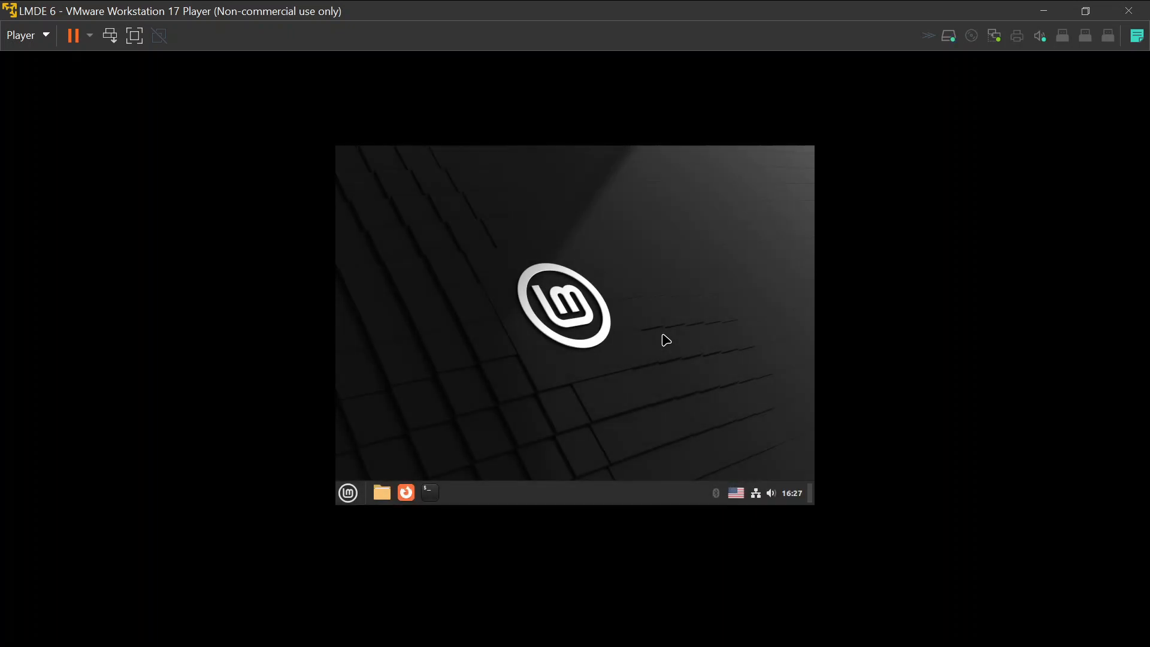
# Close the guest's application menu and run Player > Manage > Install VMware Tools.
pyautogui.click(347, 494)
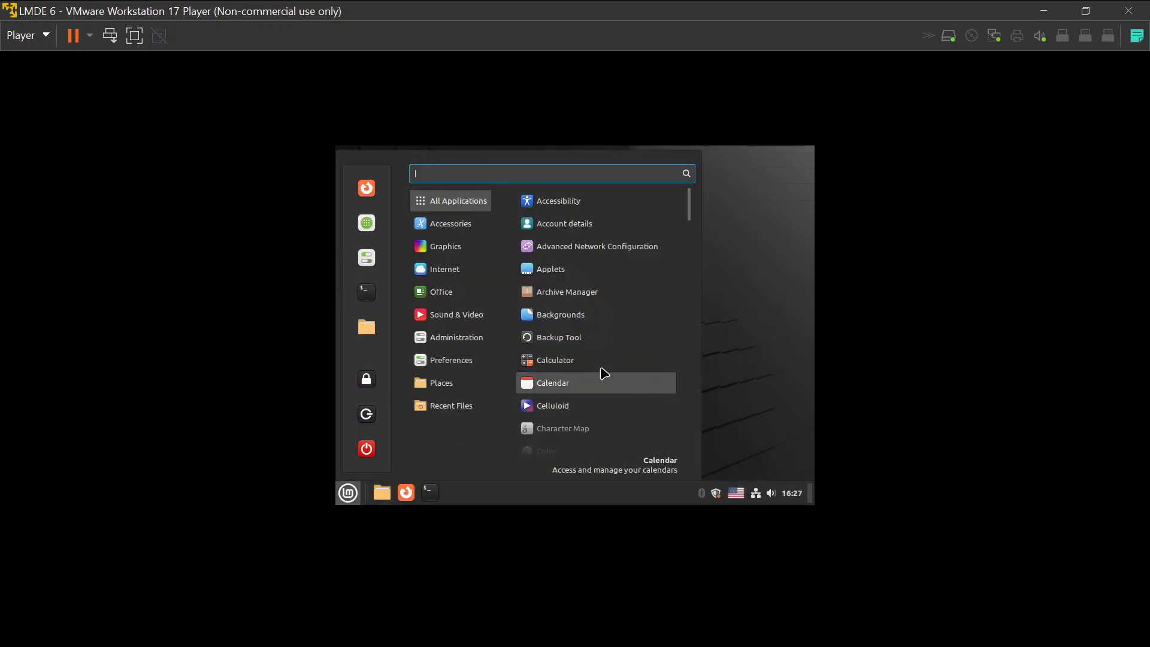
pyautogui.scroll(-6, 607, 375)
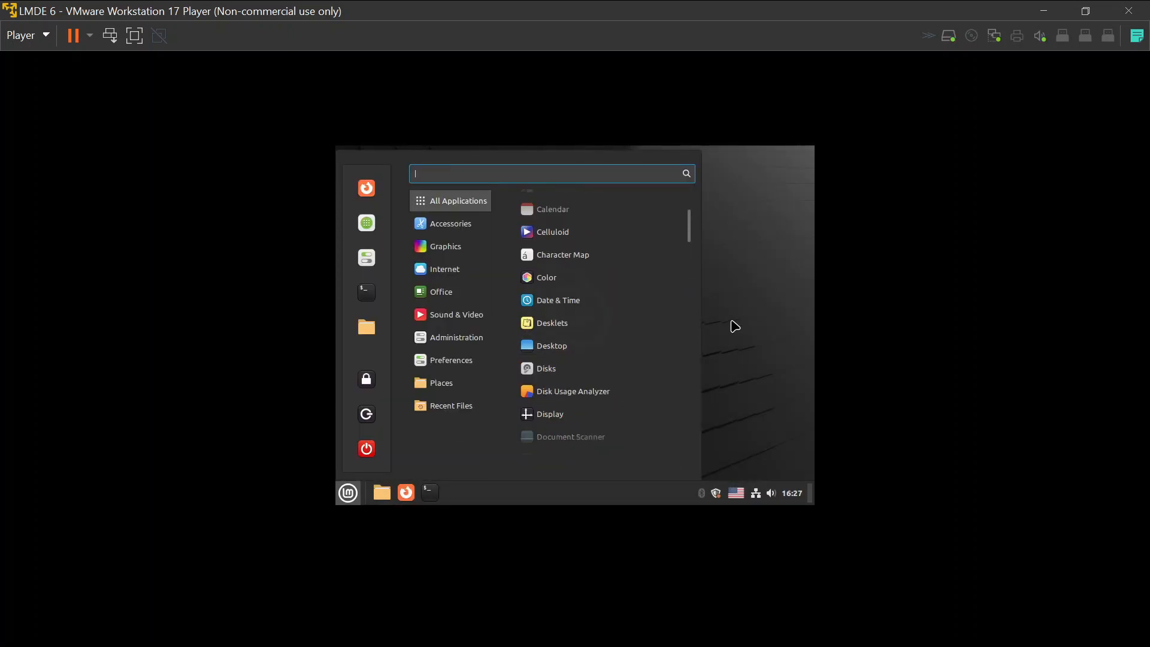
pyautogui.click(732, 323)
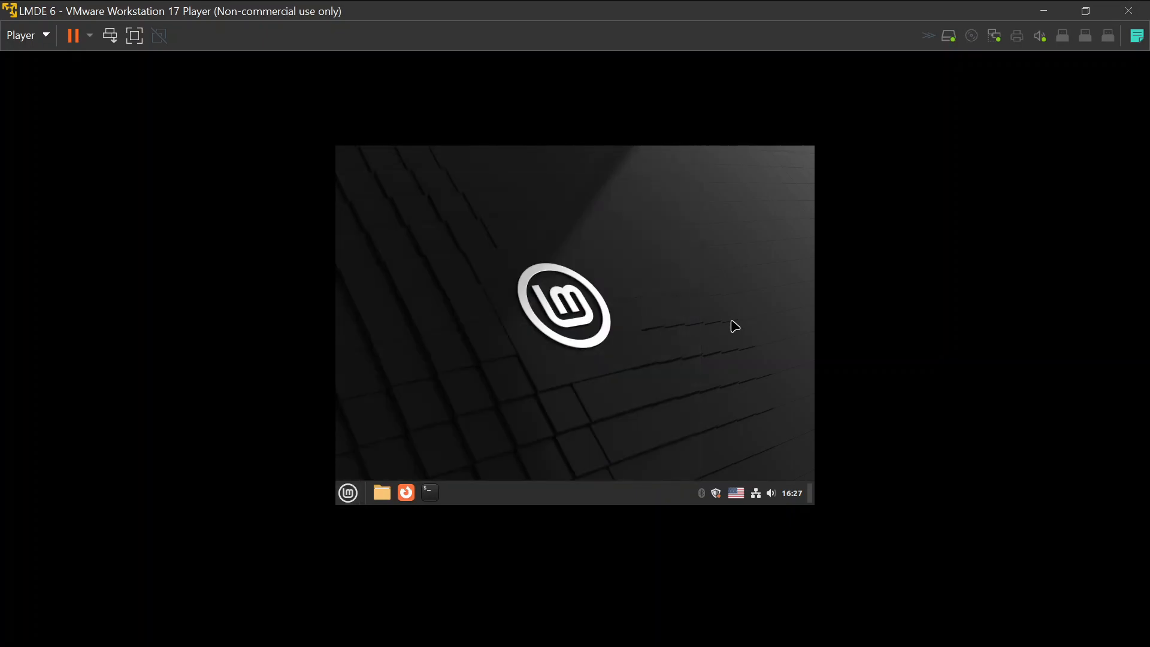
pyautogui.click(41, 40)
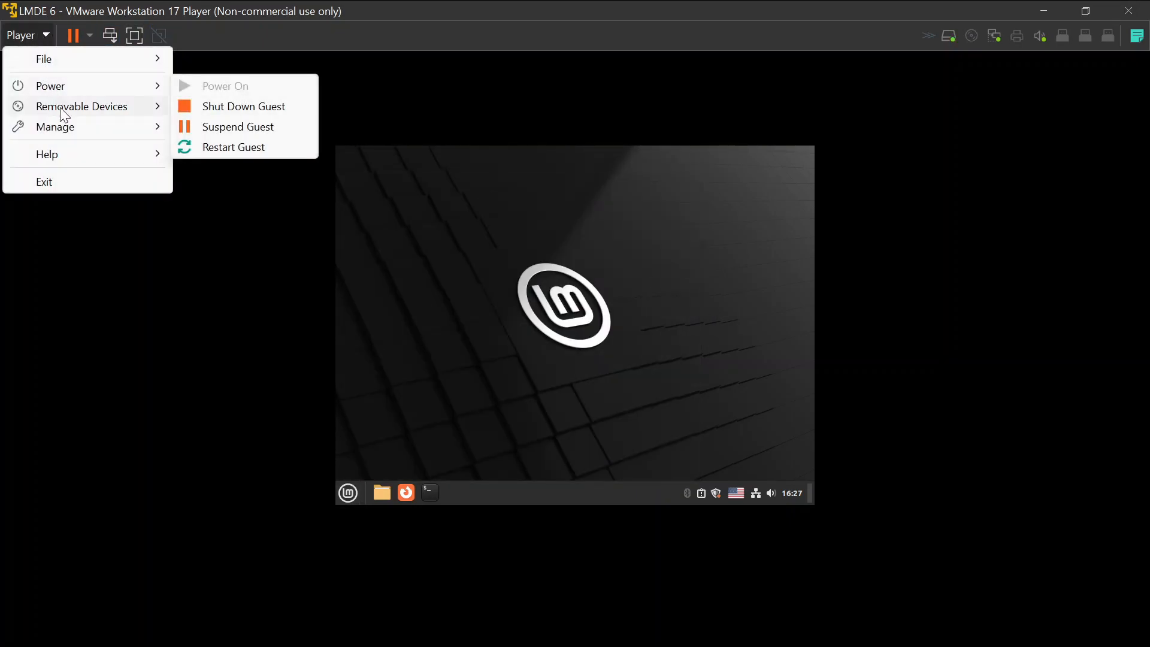
pyautogui.moveTo(81, 123)
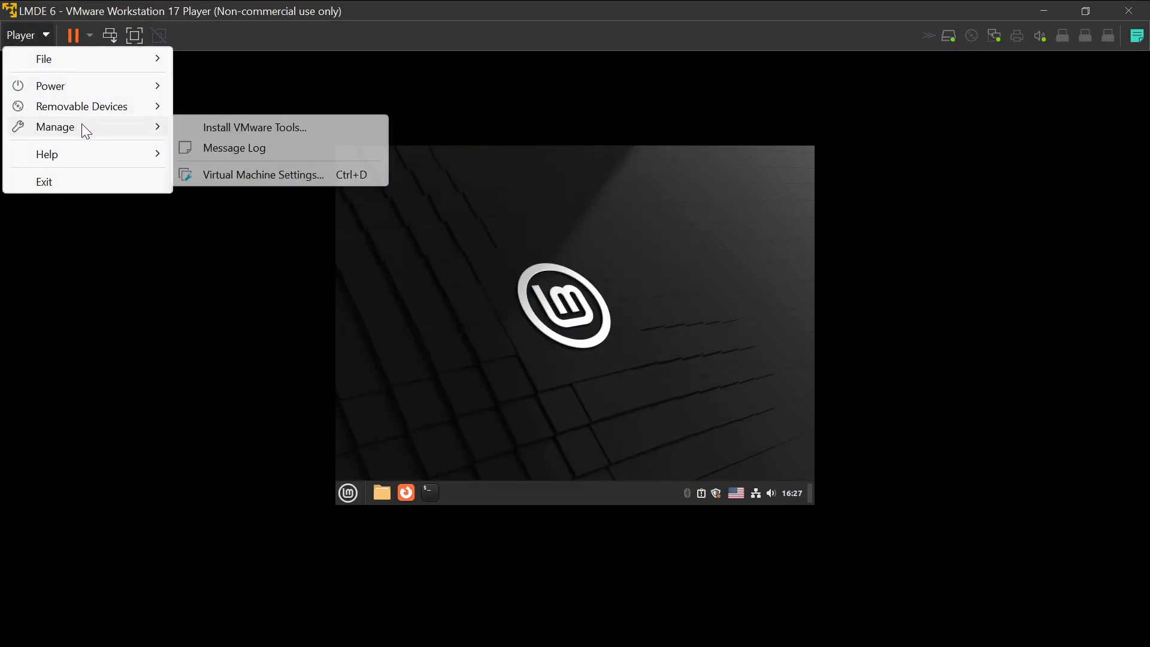
pyautogui.click(241, 133)
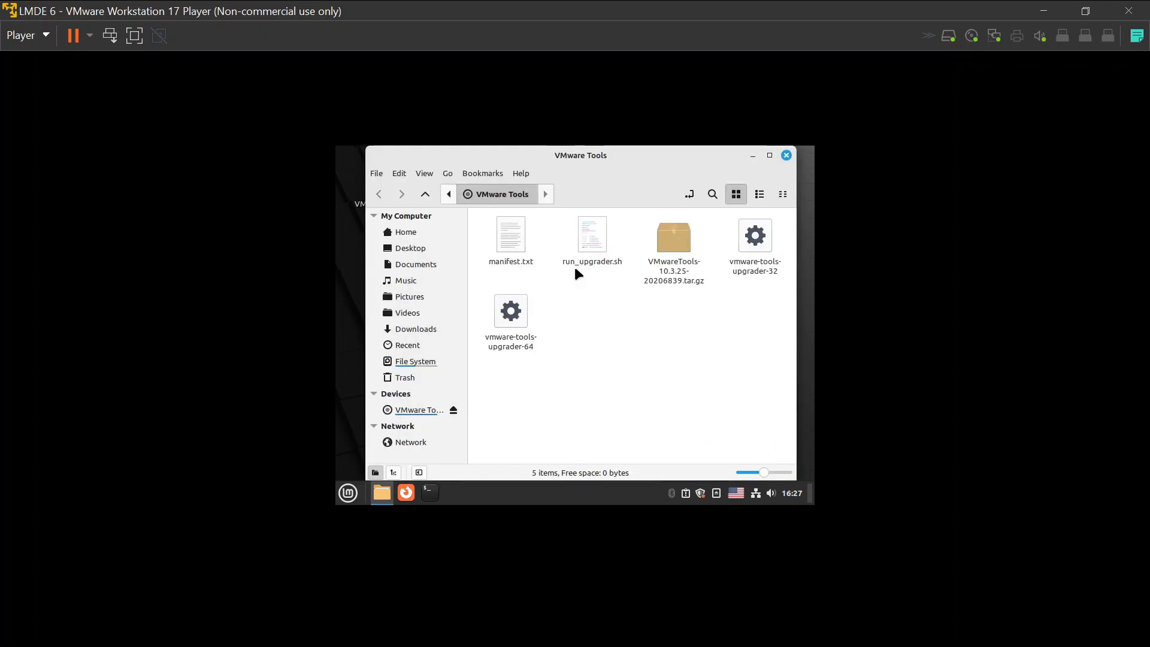
# Copy VMwareTools-10.3.25-20206839.tar.gz from the disc window onto the LMDE desktop.
pyautogui.click(669, 251)
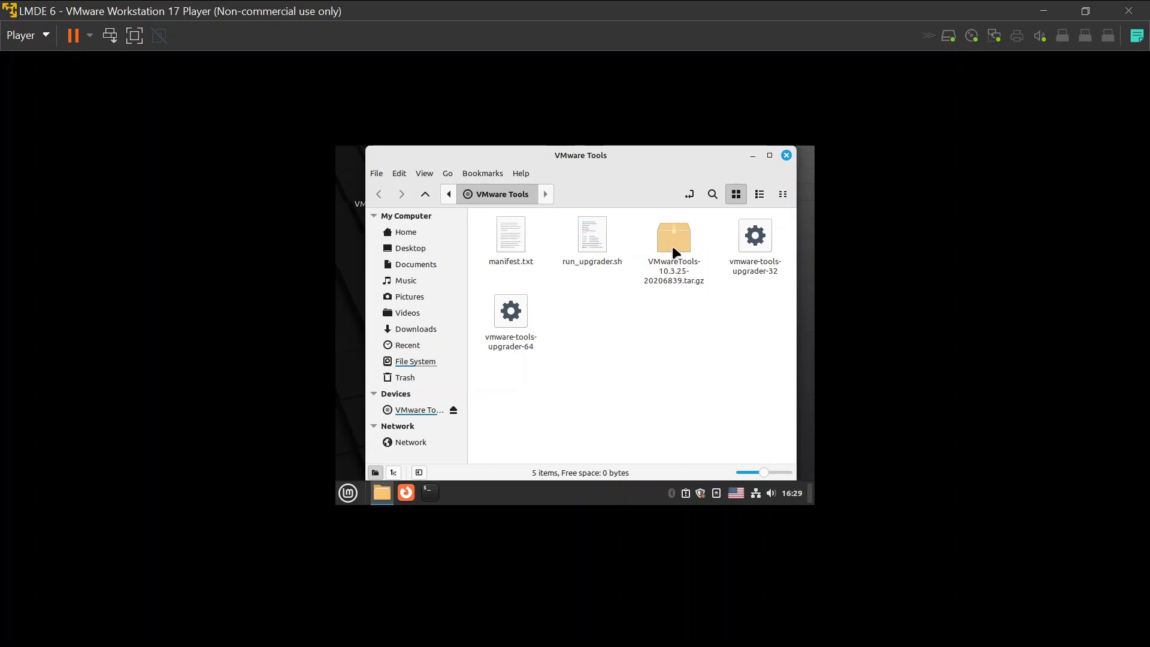
pyautogui.moveTo(674, 252); pyautogui.dragTo(799, 279)
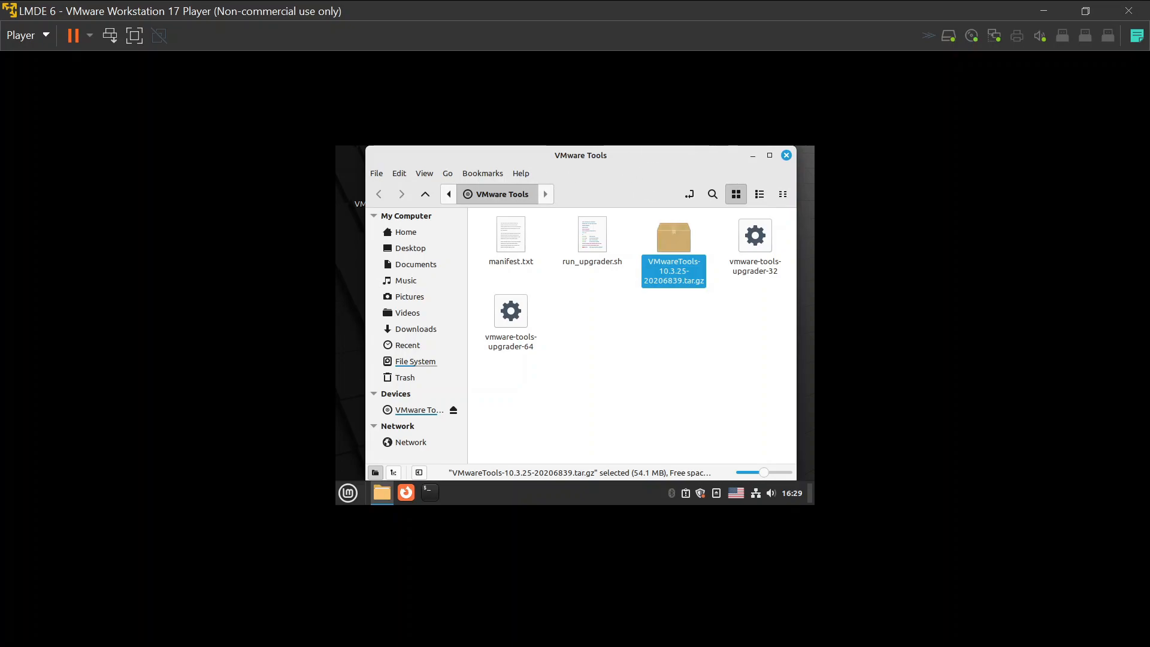
pyautogui.moveTo(367, 147); pyautogui.dragTo(413, 172)
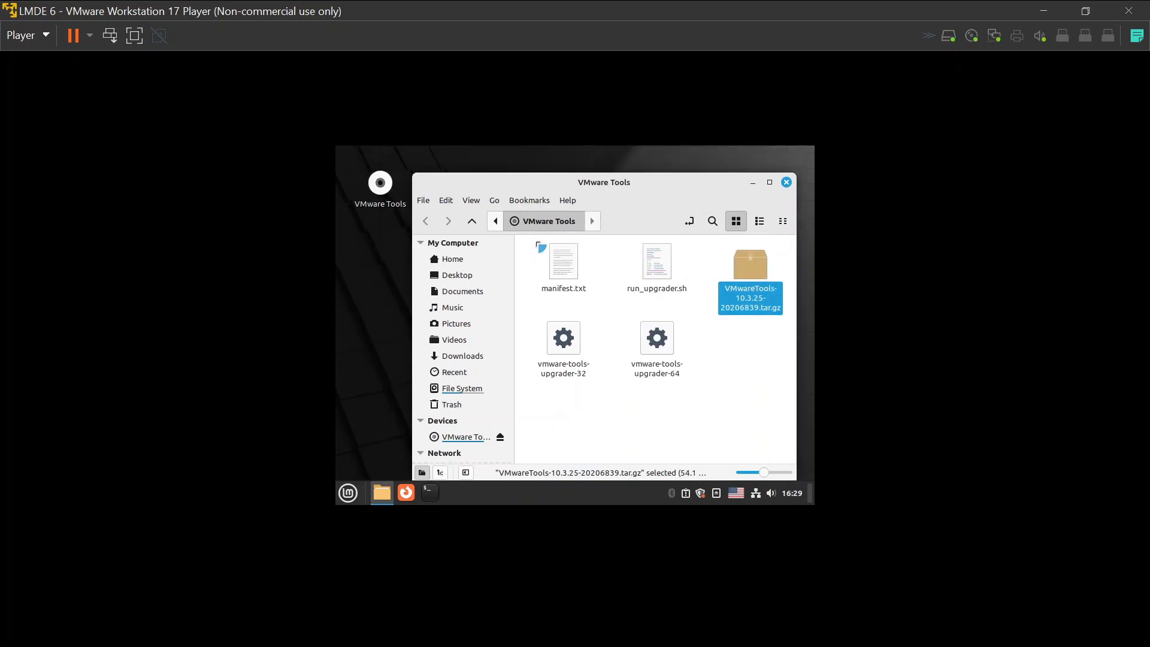
pyautogui.moveTo(538, 245); pyautogui.dragTo(537, 243)
pyautogui.moveTo(692, 423); pyautogui.dragTo(378, 259)
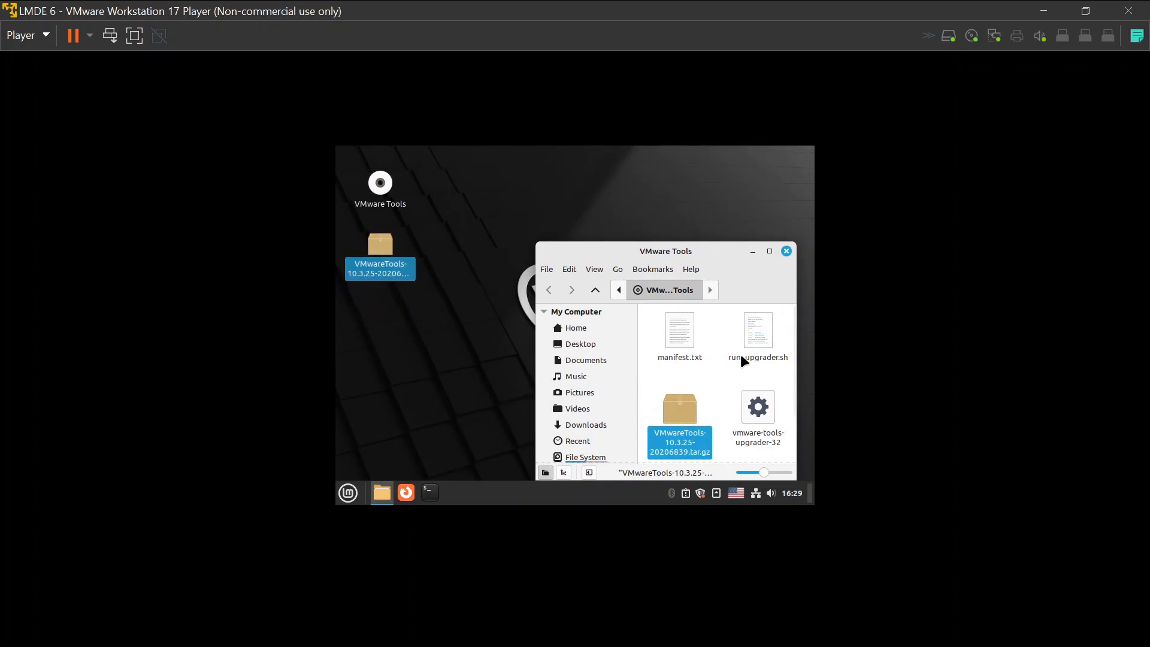
# Close the disc window, Extract Here the archive, and open the vmware-tools-distrib folder enlarged.
pyautogui.rightClick(391, 253)
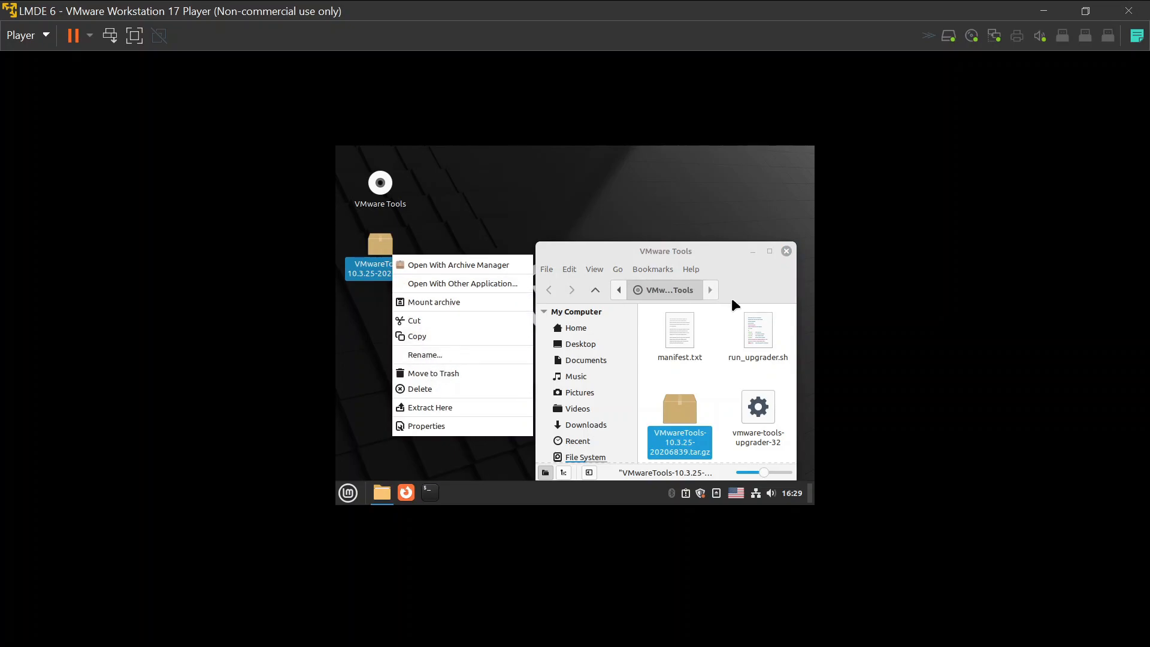
pyautogui.click(787, 250)
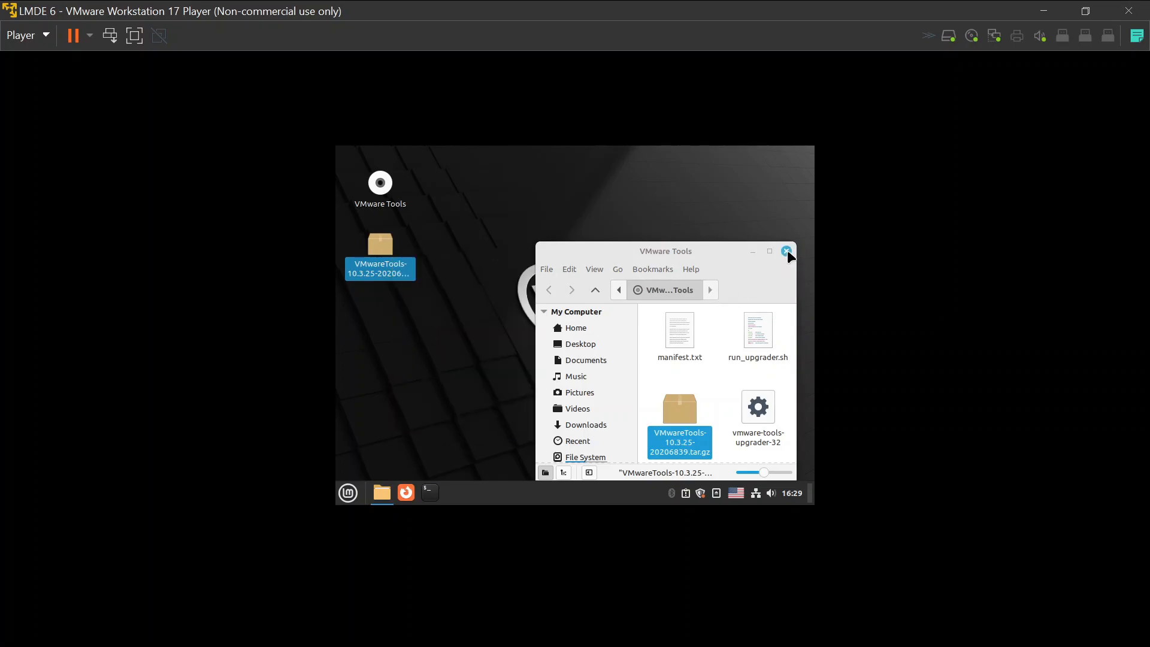
pyautogui.click(787, 251)
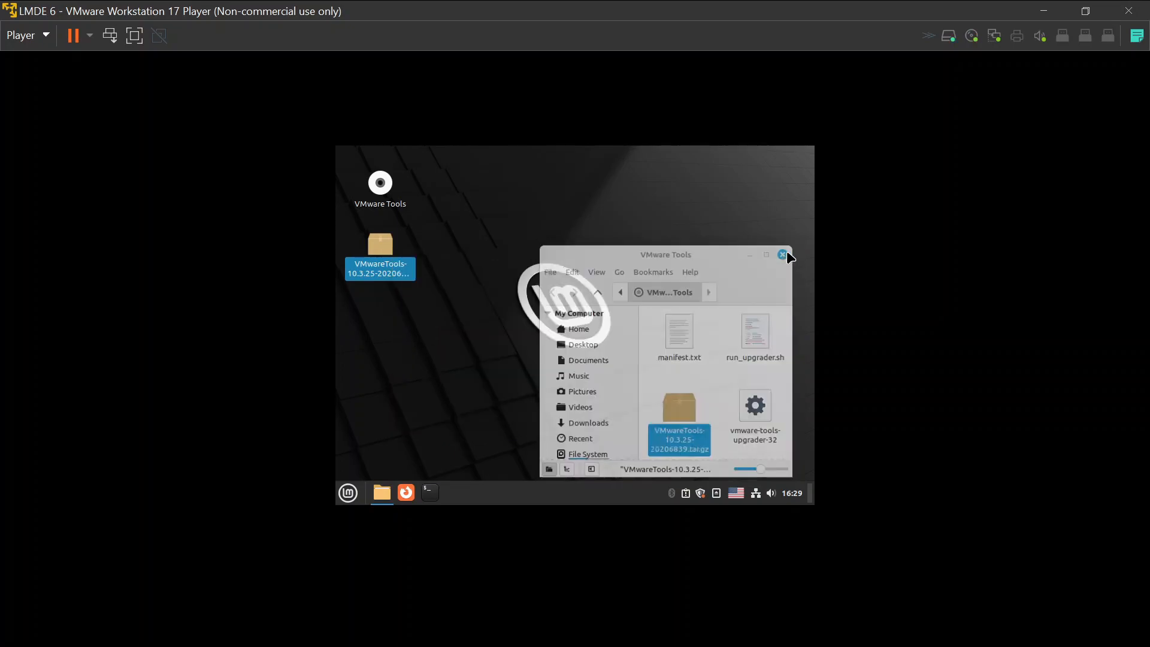
pyautogui.rightClick(392, 245)
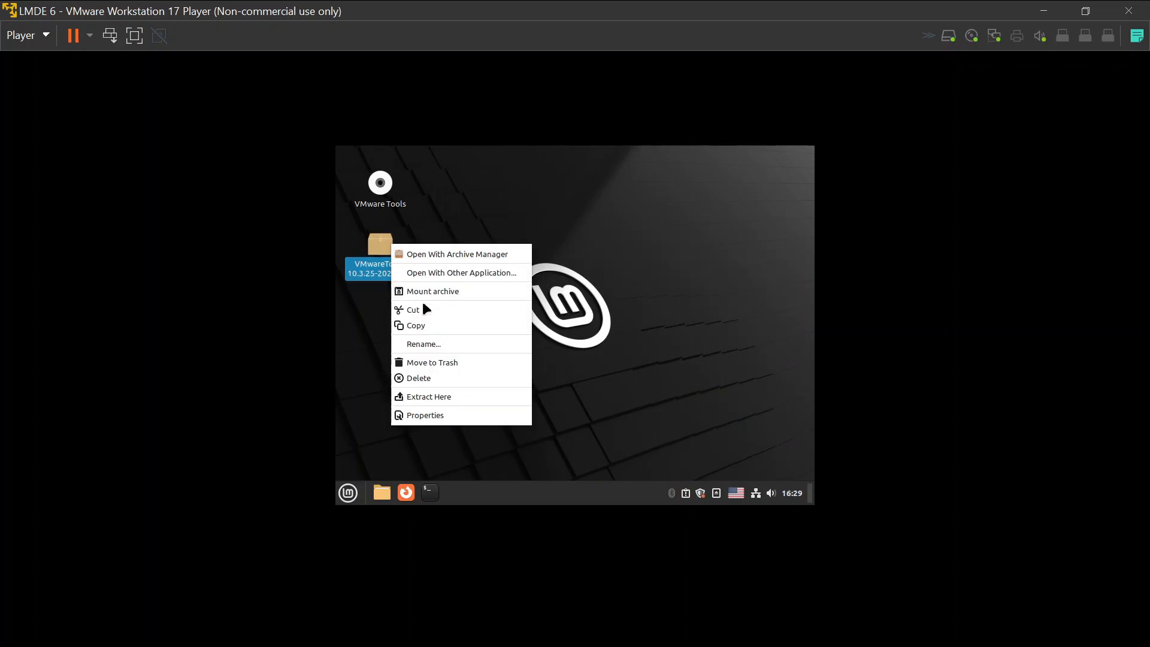
pyautogui.click(433, 397)
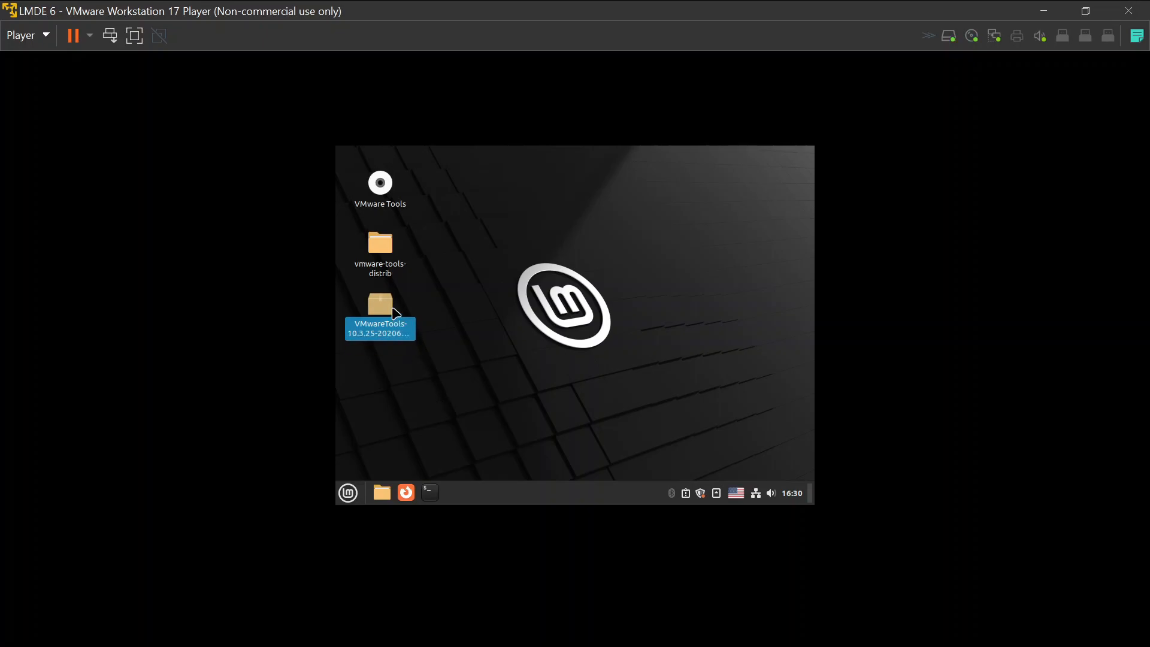
pyautogui.doubleClick(382, 255)
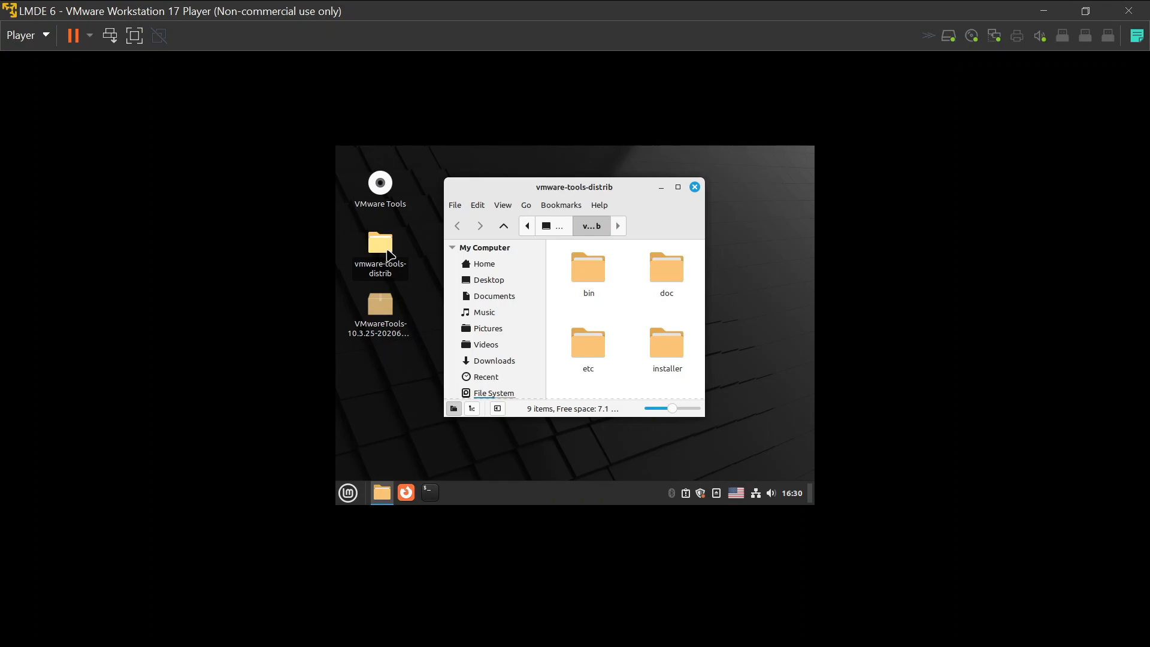
pyautogui.moveTo(702, 403); pyautogui.dragTo(780, 466)
# Open a terminal in the vmware-tools-distrib folder.
pyautogui.moveTo(602, 188); pyautogui.dragTo(543, 185)
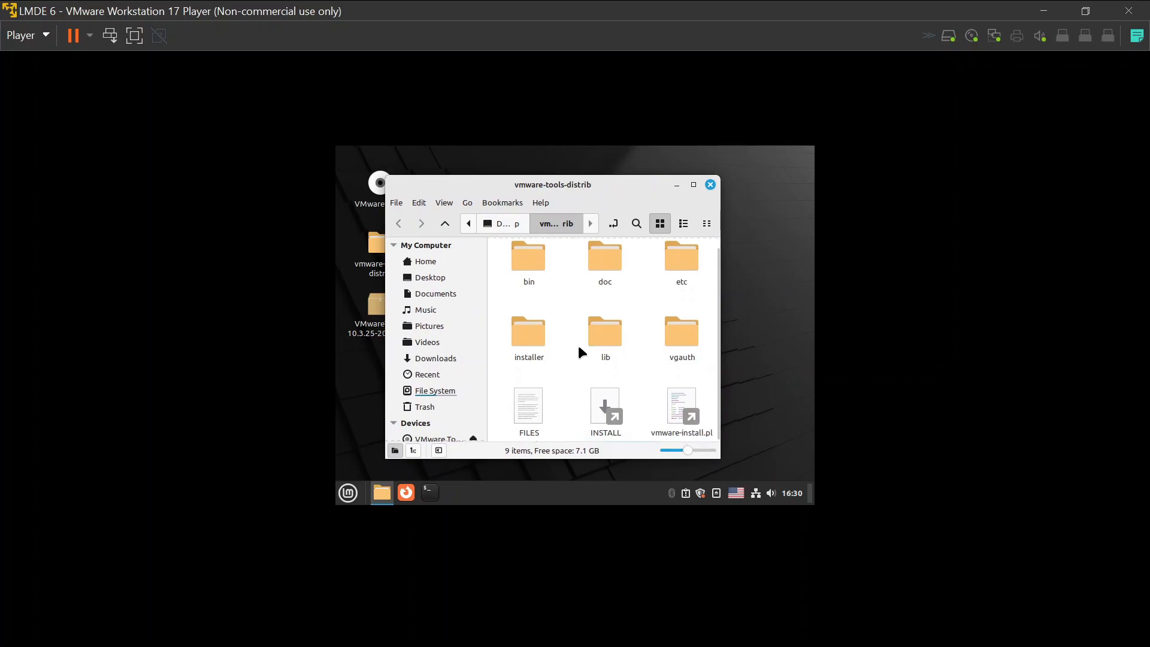
pyautogui.rightClick(572, 379)
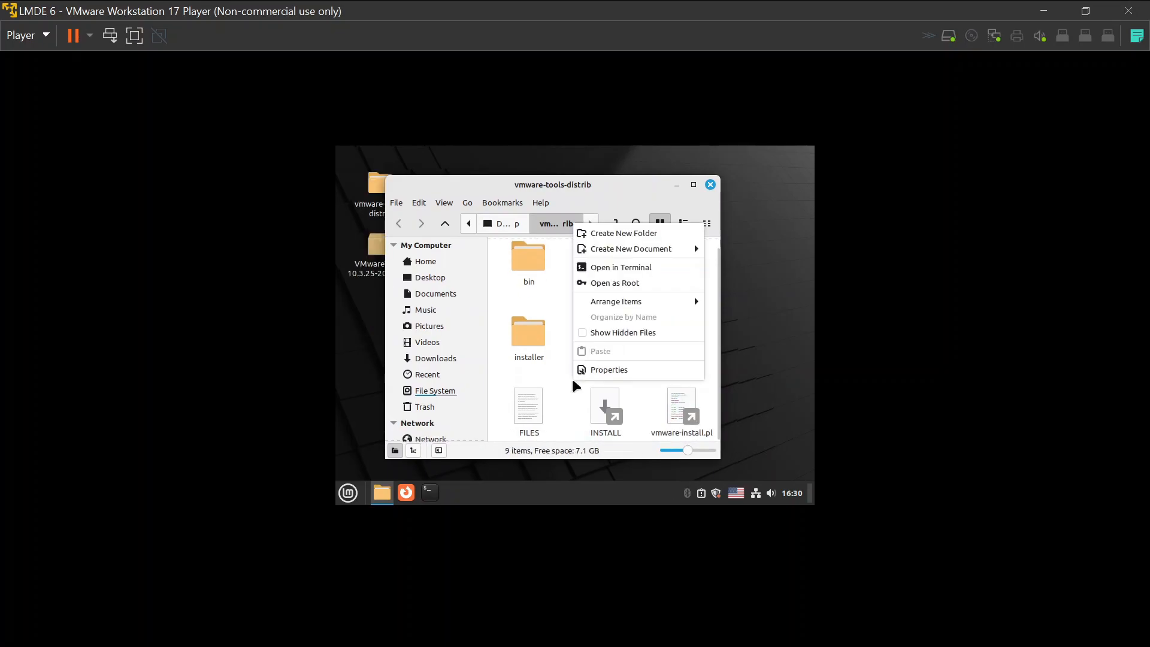
pyautogui.click(621, 267)
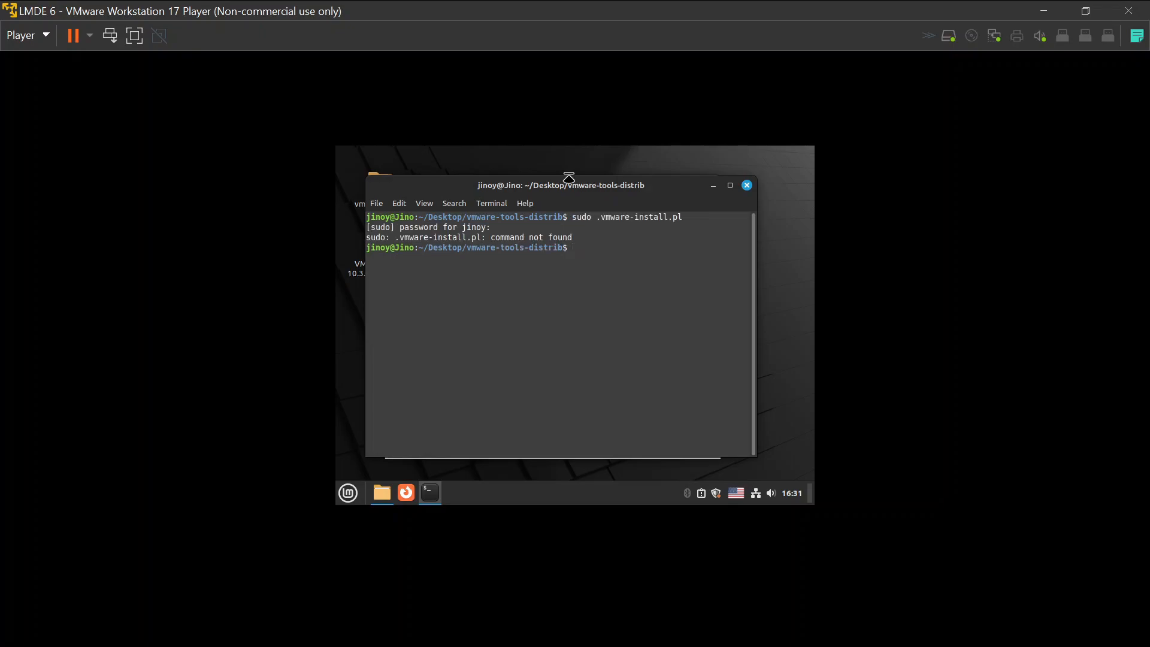
pyautogui.moveTo(562, 196); pyautogui.dragTo(415, 203)
# Rerun the installer as sudo ./vmware-install.pl, adding the missing slash.
pyautogui.press('Up')
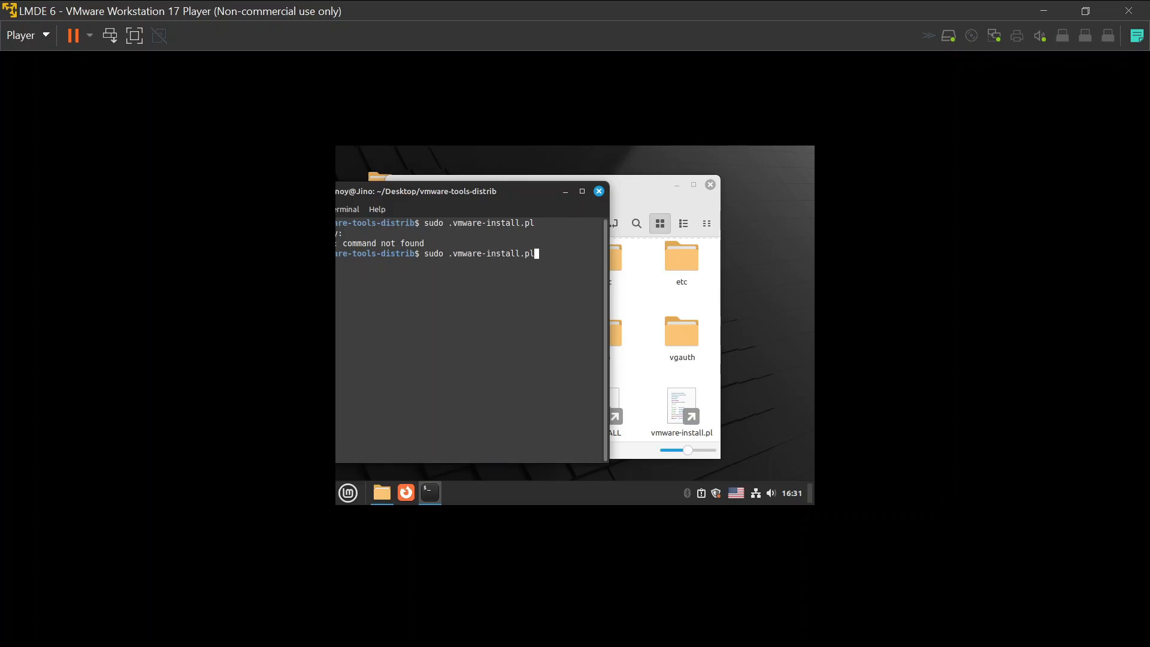
pyautogui.press('Left')
pyautogui.press('Left')
pyautogui.press('Left')
pyautogui.press('Left')
pyautogui.press('Left')
pyautogui.press('Left')
pyautogui.press('Left')
pyautogui.press('Left')
pyautogui.press('Left')
pyautogui.press('Left')
pyautogui.press('Left')
pyautogui.press('Left')
pyautogui.press('Left')
pyautogui.press('Left')
pyautogui.press('Left')
pyautogui.press('Left')
pyautogui.press('Left')
pyautogui.write('/')
pyautogui.press('Return')
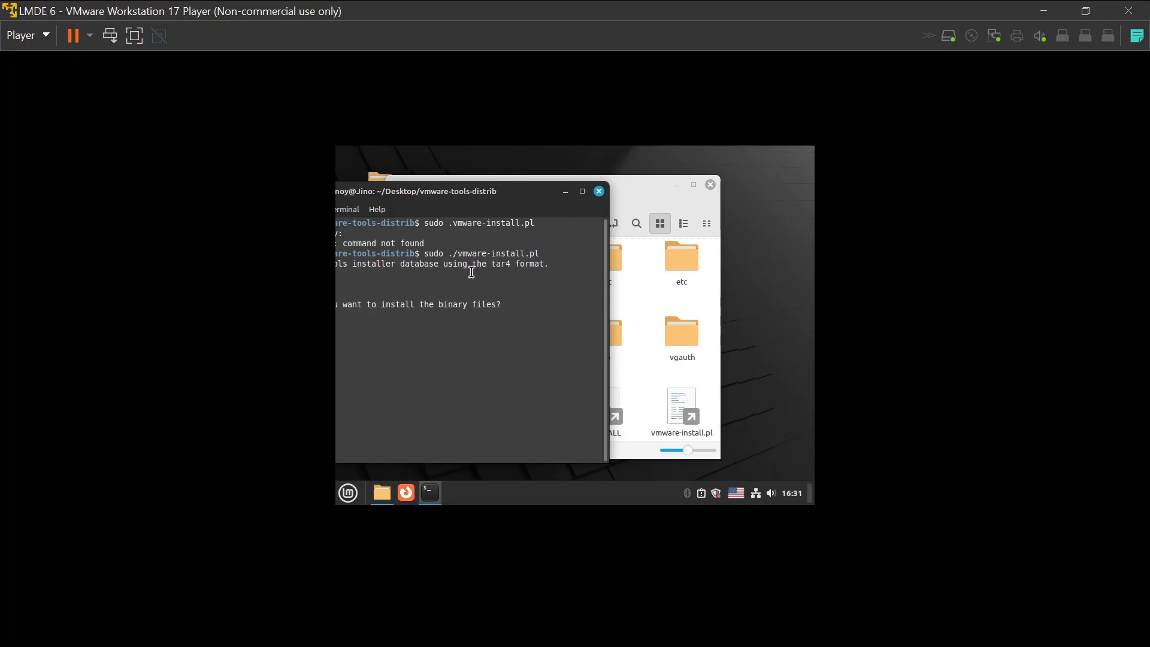
pyautogui.moveTo(447, 190); pyautogui.dragTo(587, 186)
# Accept the installer defaults for binary, init, daemon, library and documentation directories, allowing library directory creation.
pyautogui.write('/')
pyautogui.press('Return')
pyautogui.write('/')
pyautogui.press('Return')
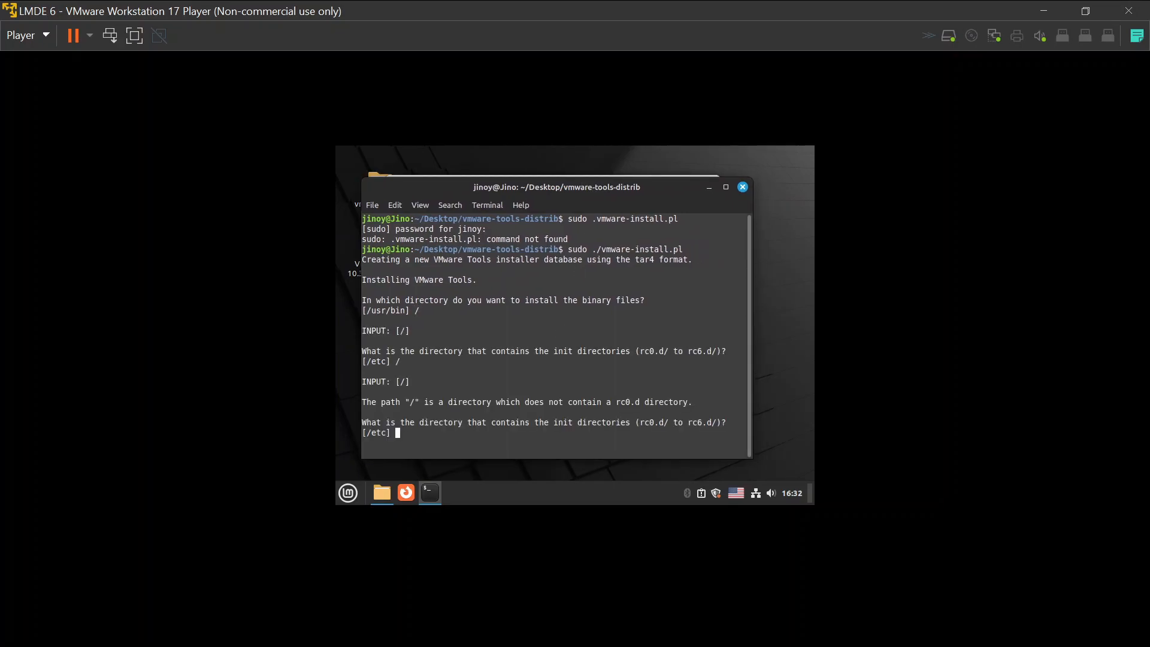
pyautogui.press('Return')
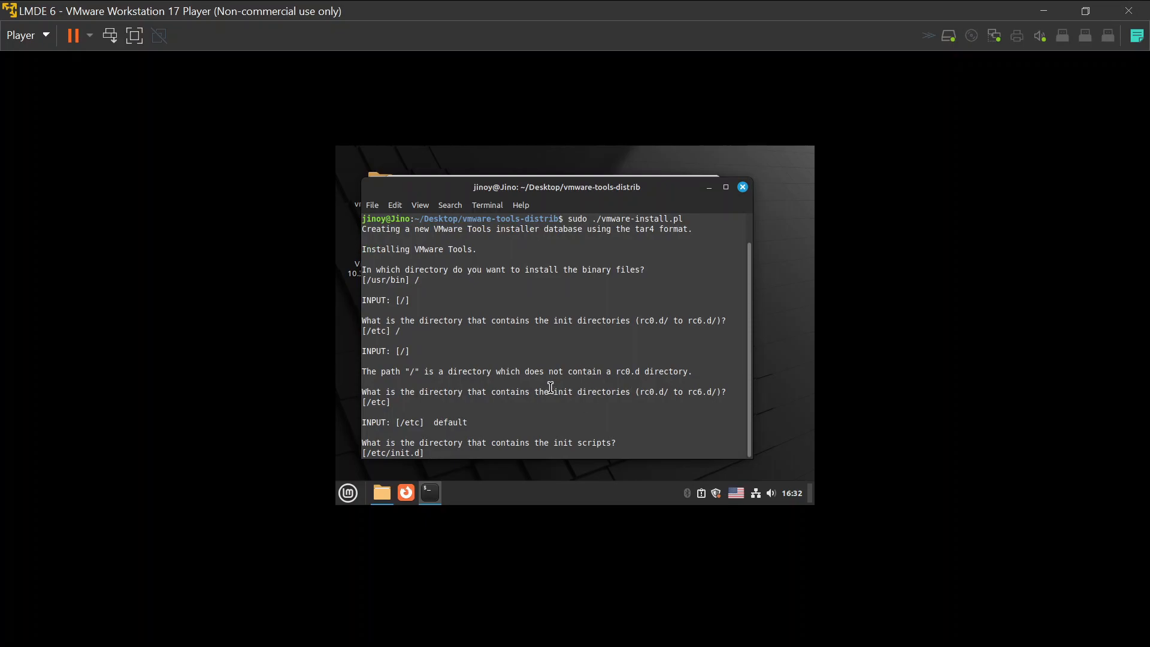
pyautogui.press('Return')
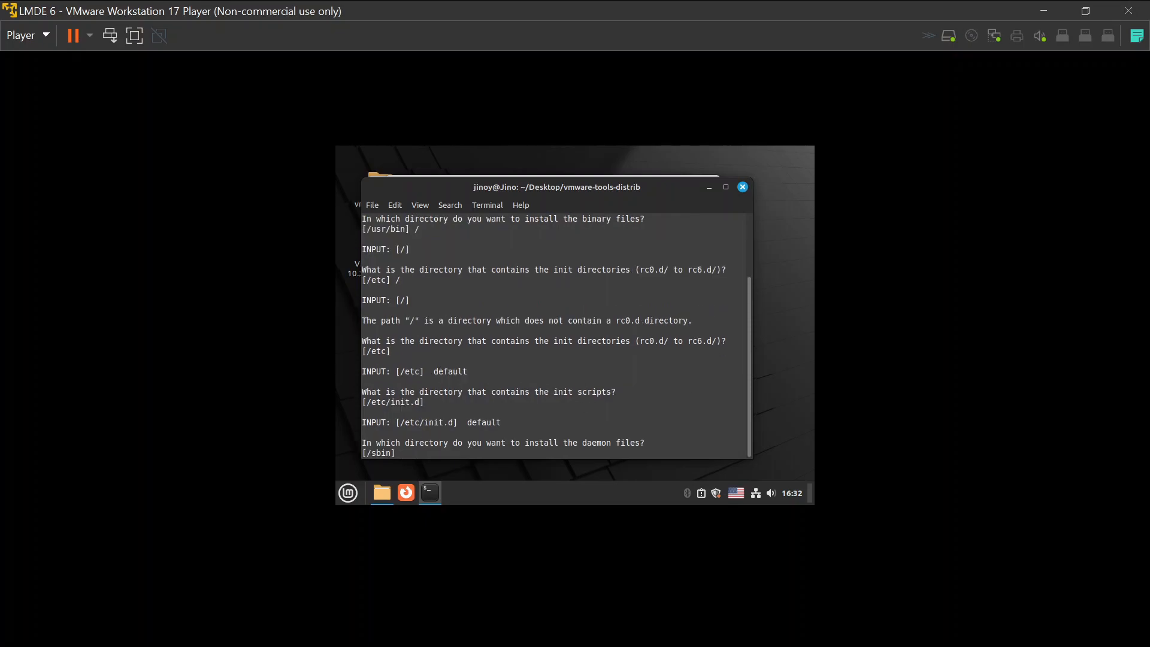
pyautogui.press('Return')
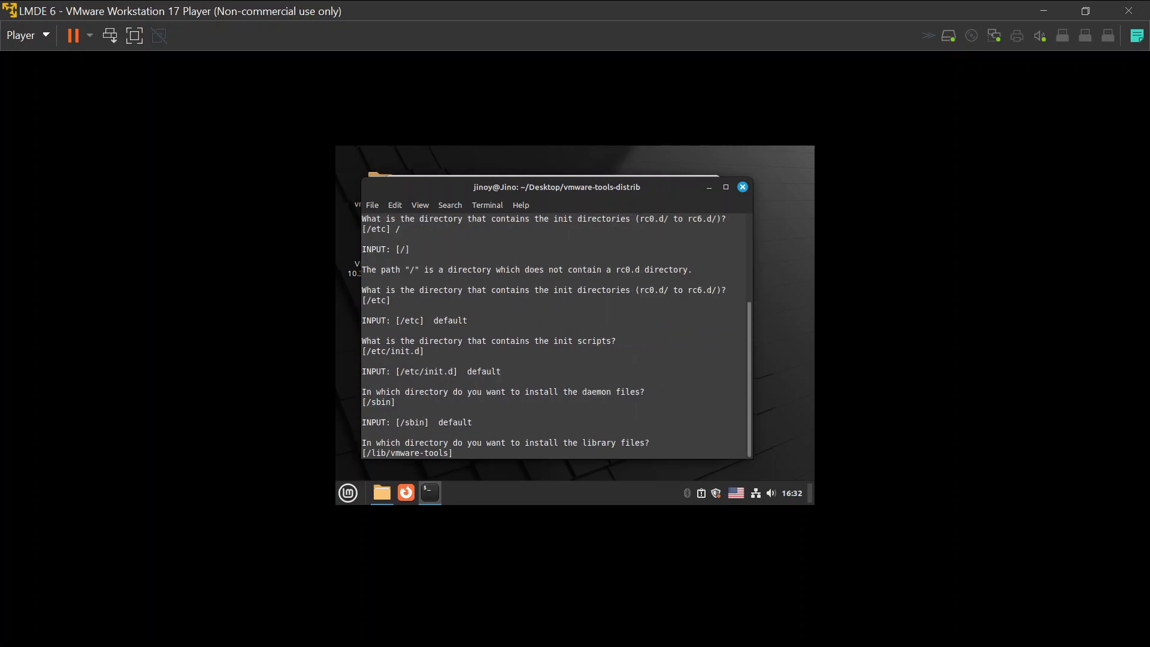
pyautogui.press('Return')
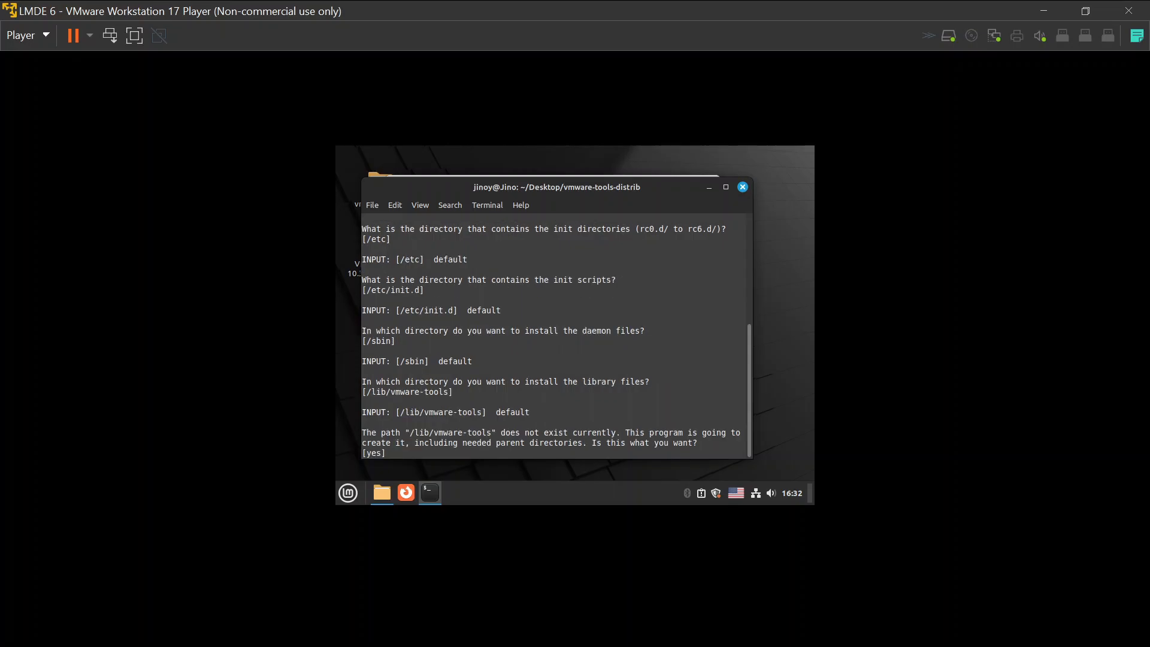
pyautogui.press('Return')
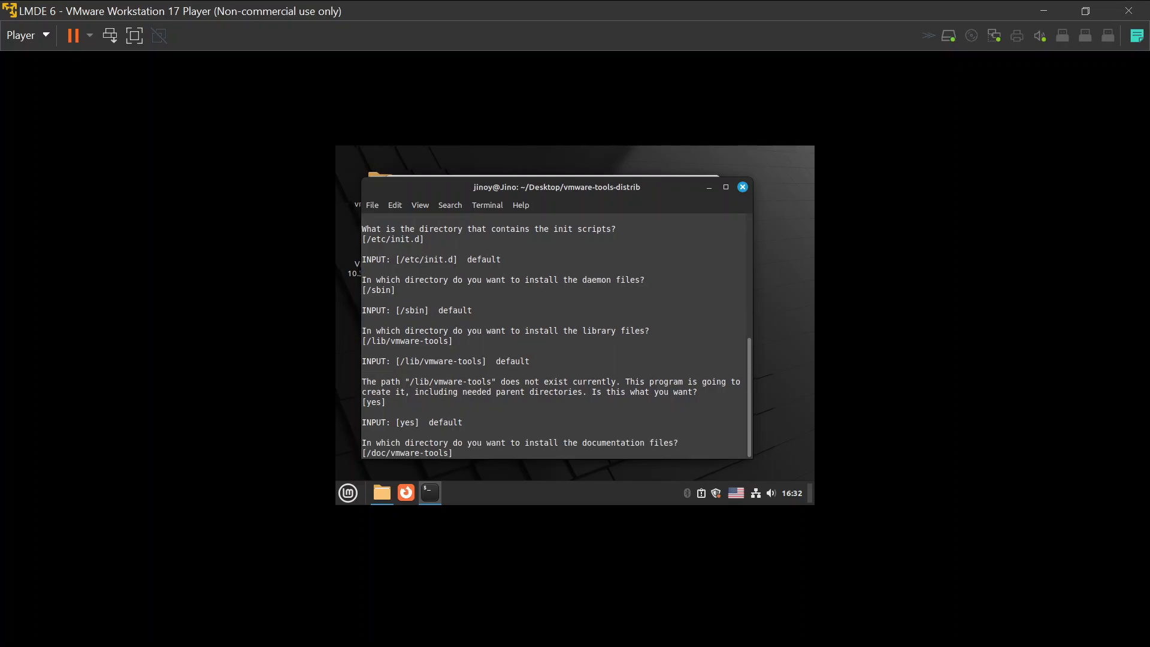
pyautogui.press('Return')
pyautogui.press('Return')
pyautogui.press('Return')
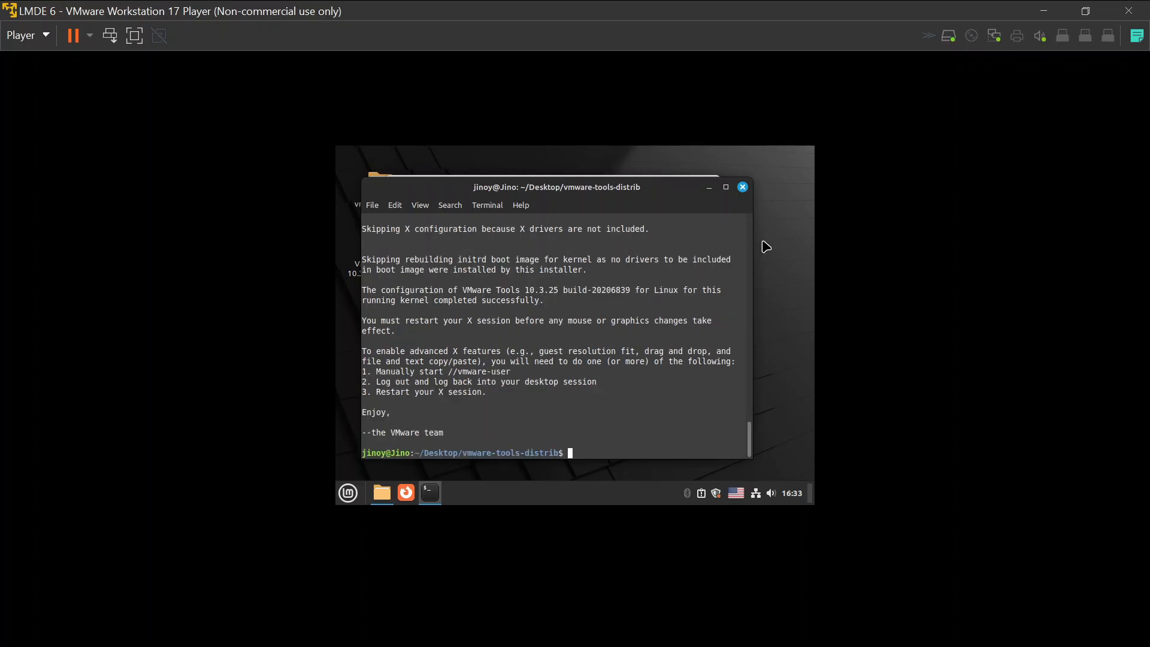
# Close the terminal and folder windows, then restart the LMDE 6 guest, booting immediately at GRUB.
pyautogui.click(742, 186)
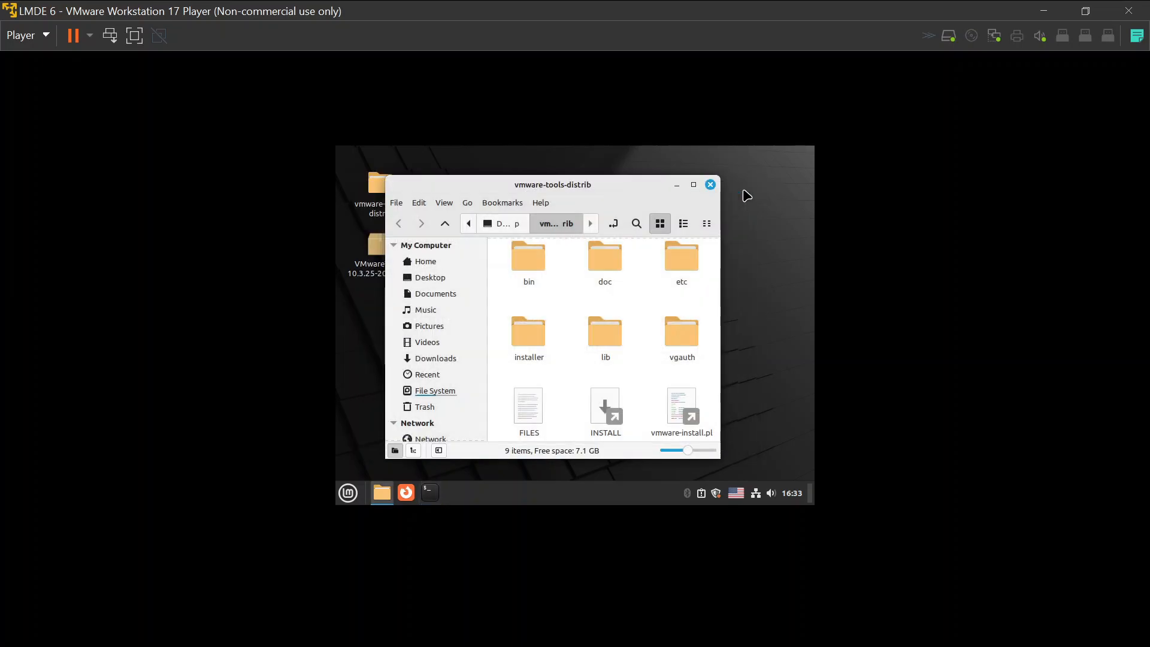
pyautogui.click(710, 185)
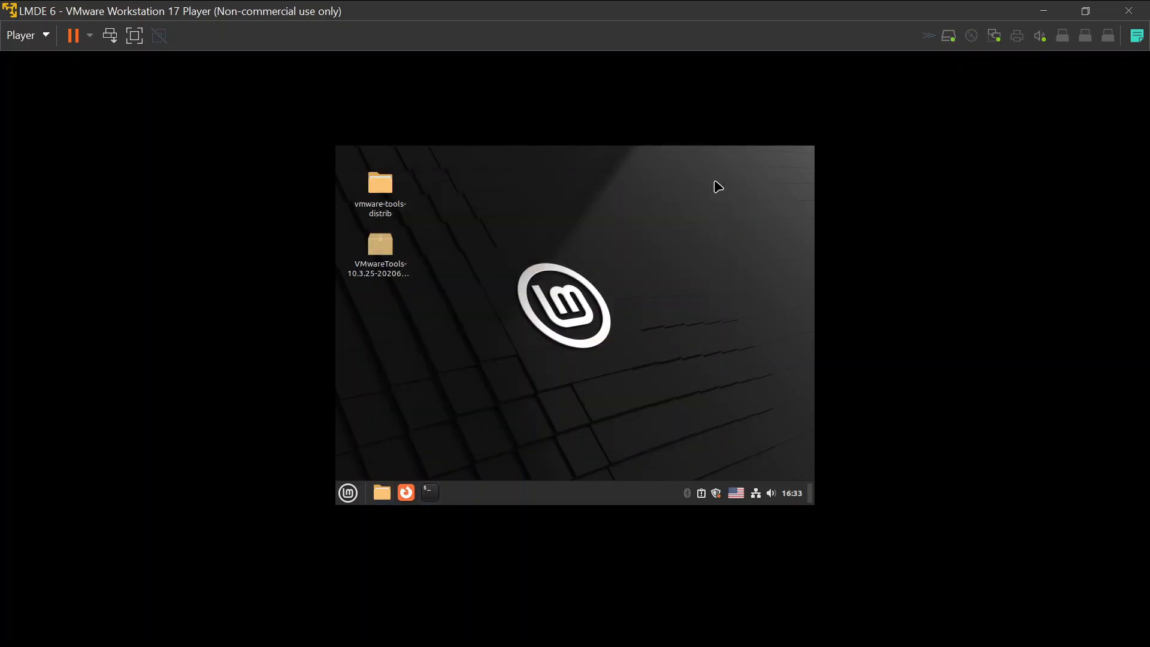
pyautogui.click(345, 496)
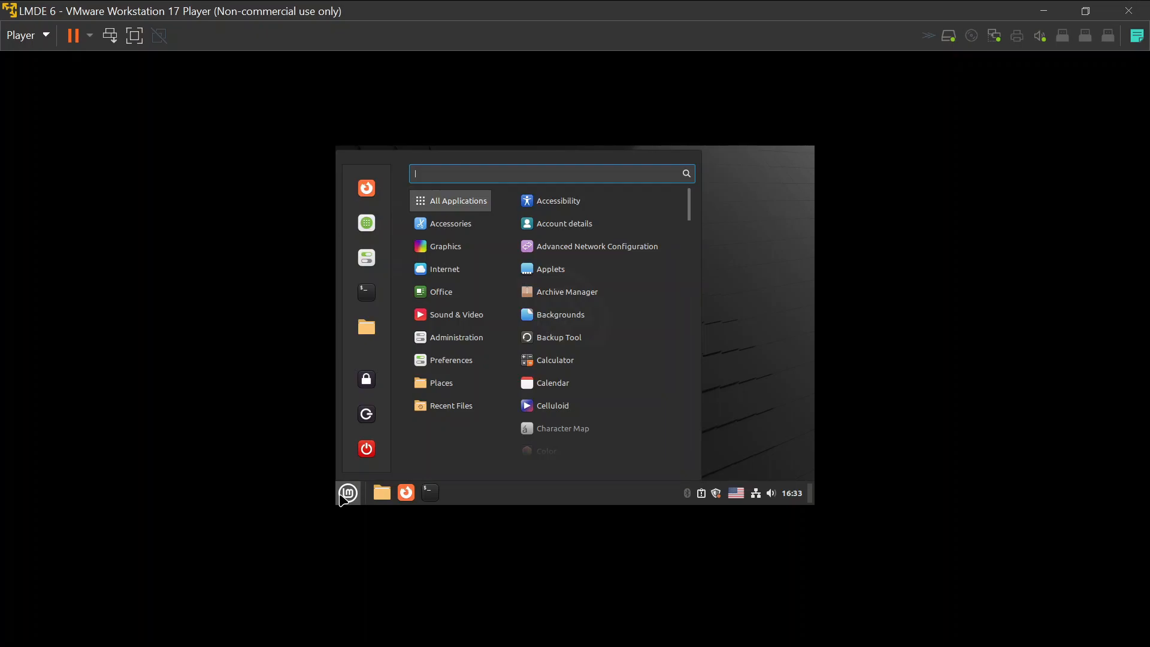
pyautogui.click(368, 449)
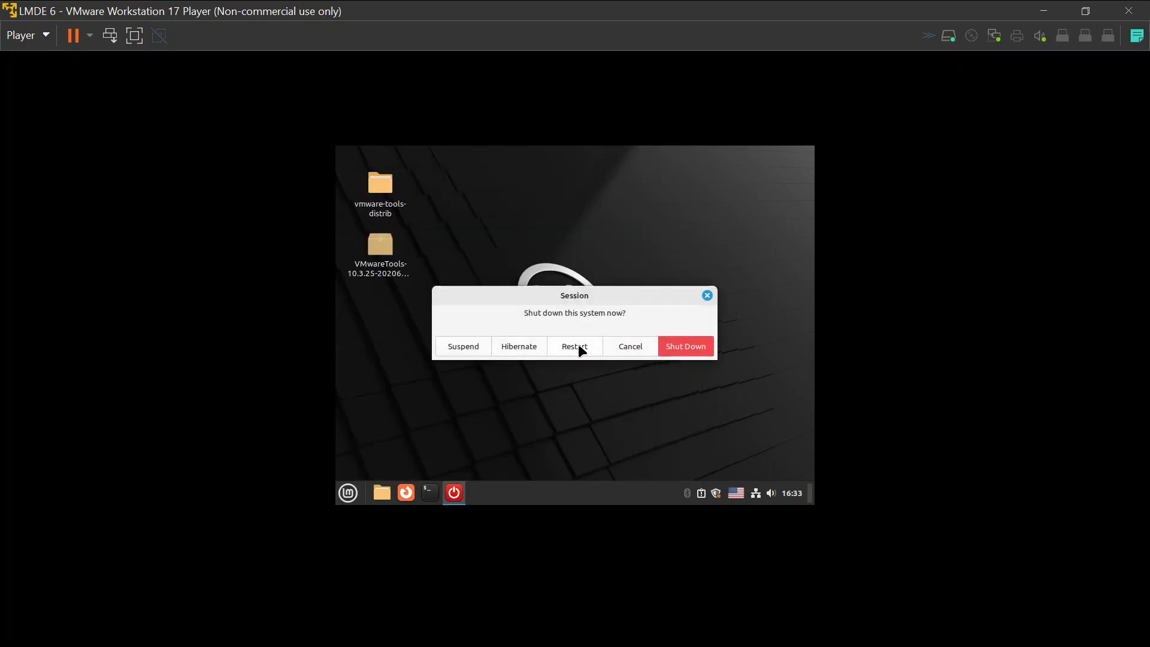
pyautogui.click(579, 349)
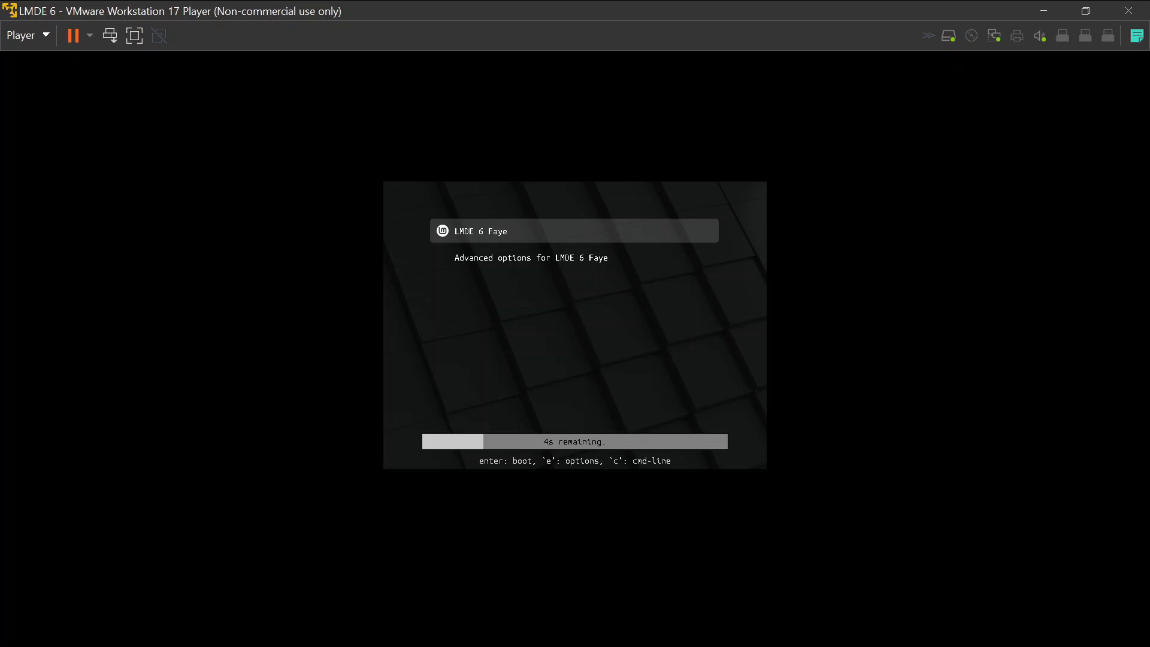
pyautogui.press('Return')
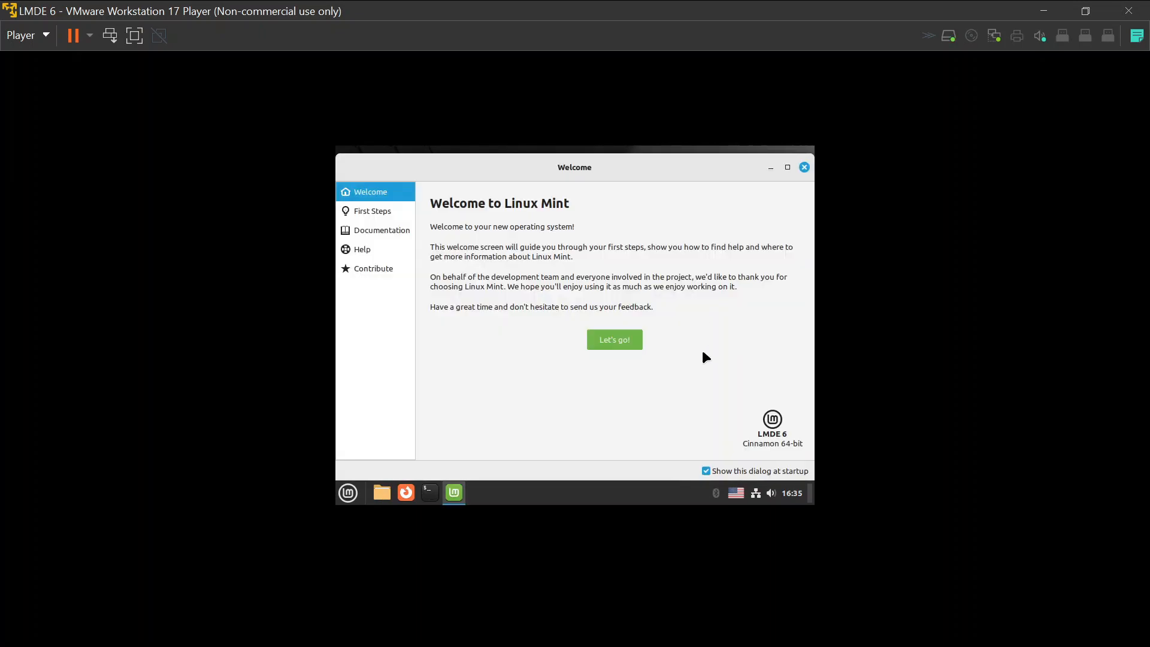
# Disable the Welcome screen at startup, close it, and switch the VM to full screen.
pyautogui.click(707, 471)
pyautogui.click(803, 168)
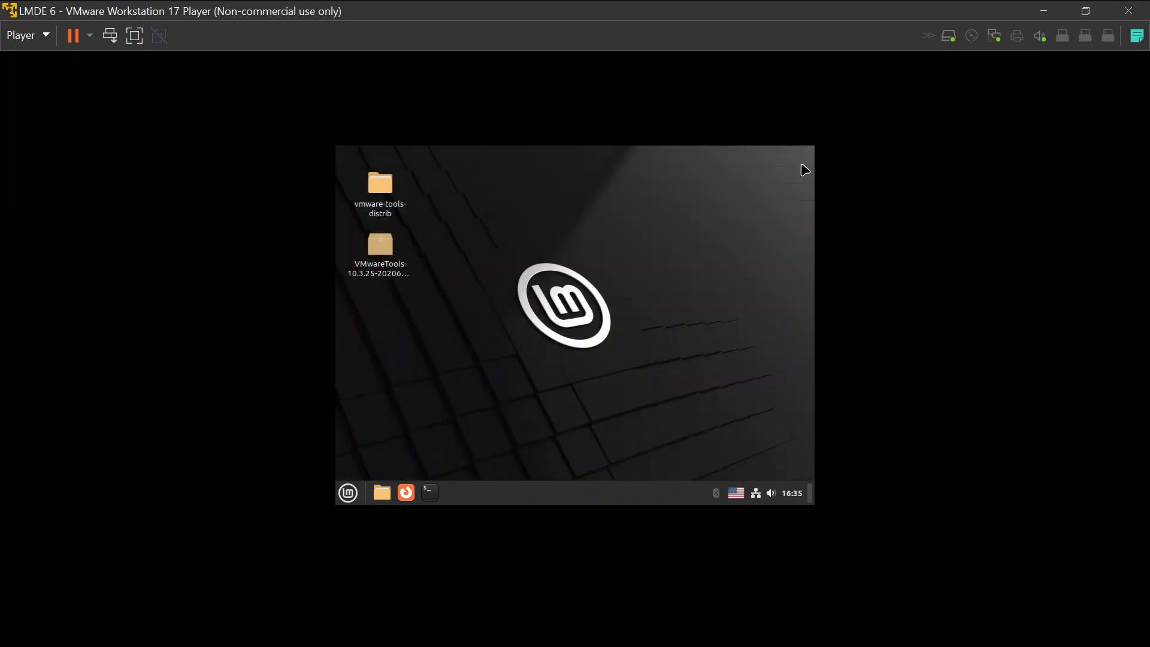
pyautogui.click(134, 35)
# Open and close a guest terminal from the Mint menu, then start Firefox from the taskbar.
pyautogui.click(12, 635)
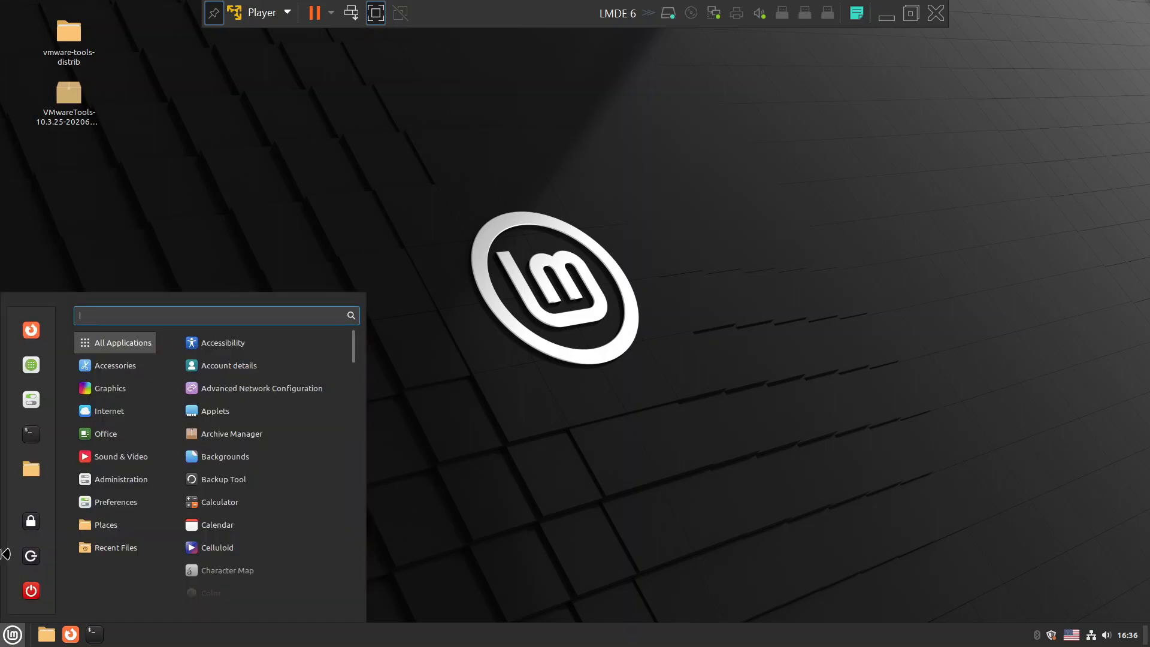
pyautogui.click(28, 448)
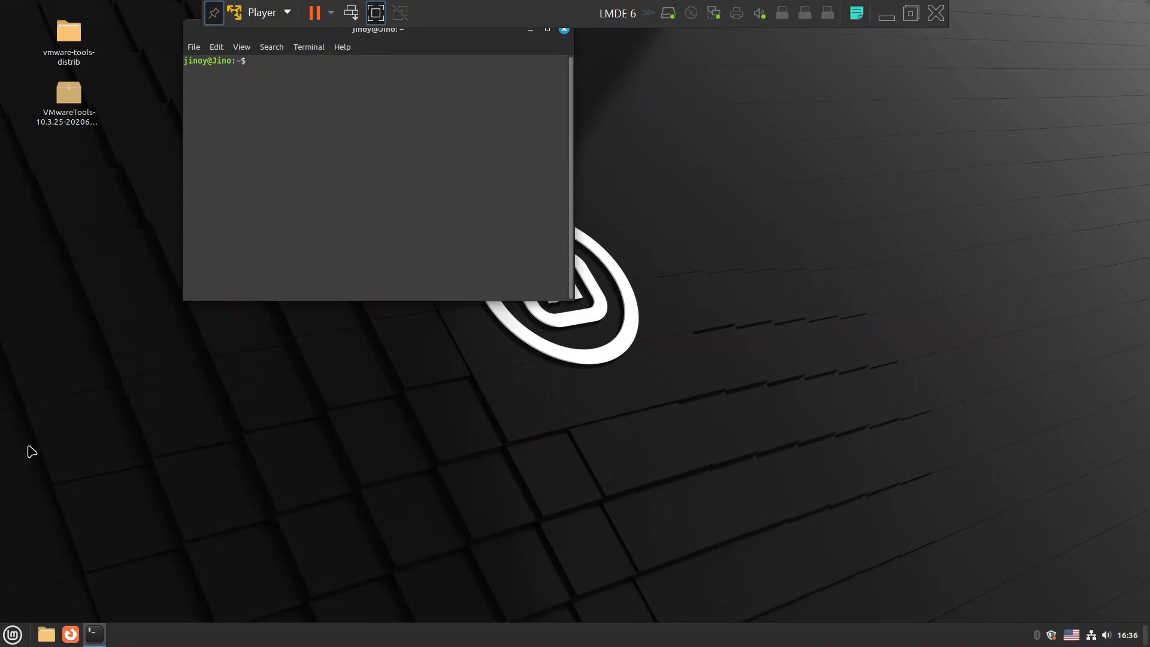
pyautogui.moveTo(485, 33); pyautogui.dragTo(497, 136)
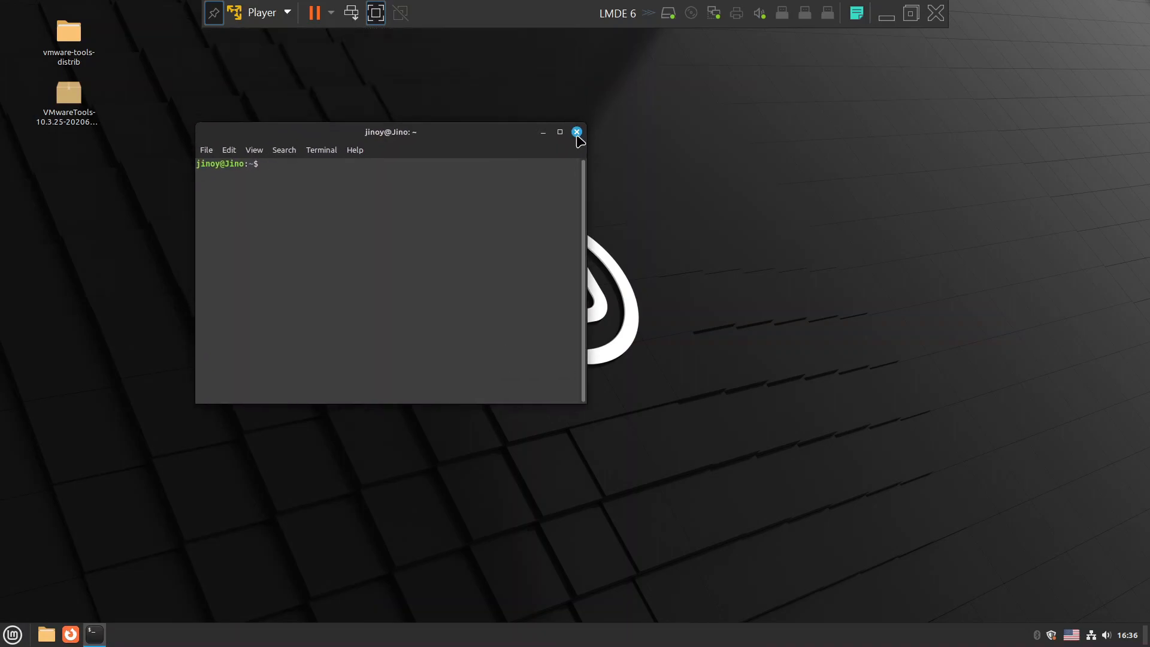
pyautogui.click(577, 132)
pyautogui.click(67, 634)
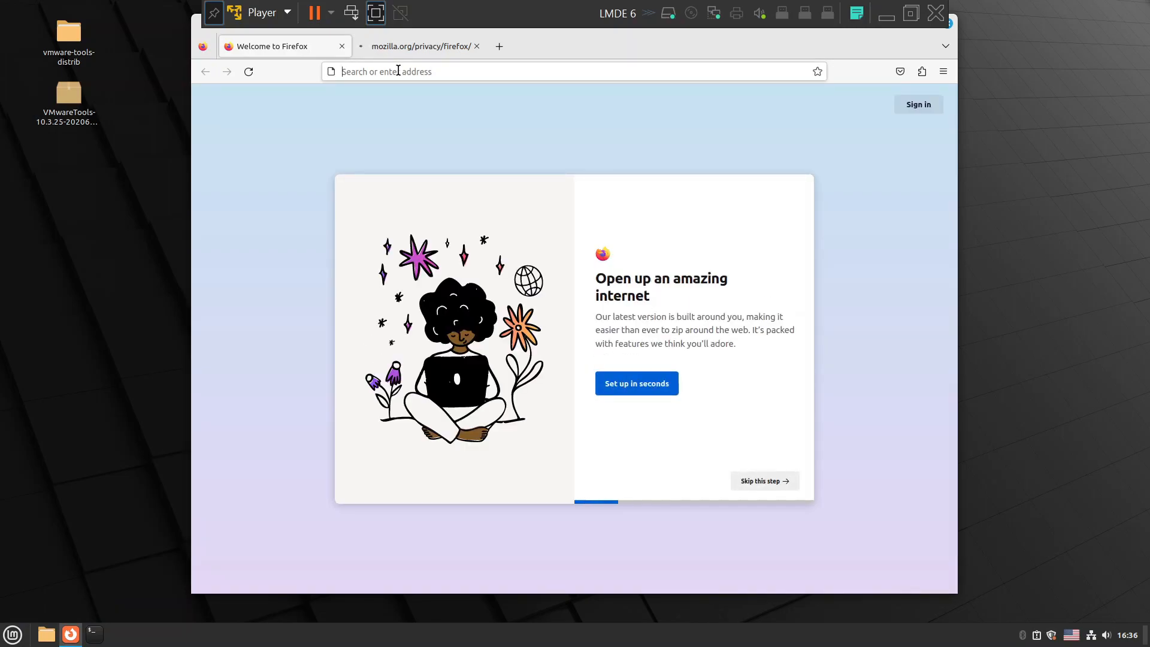
# Load YouTube from the address bar's suggested top sites.
pyautogui.click(399, 71)
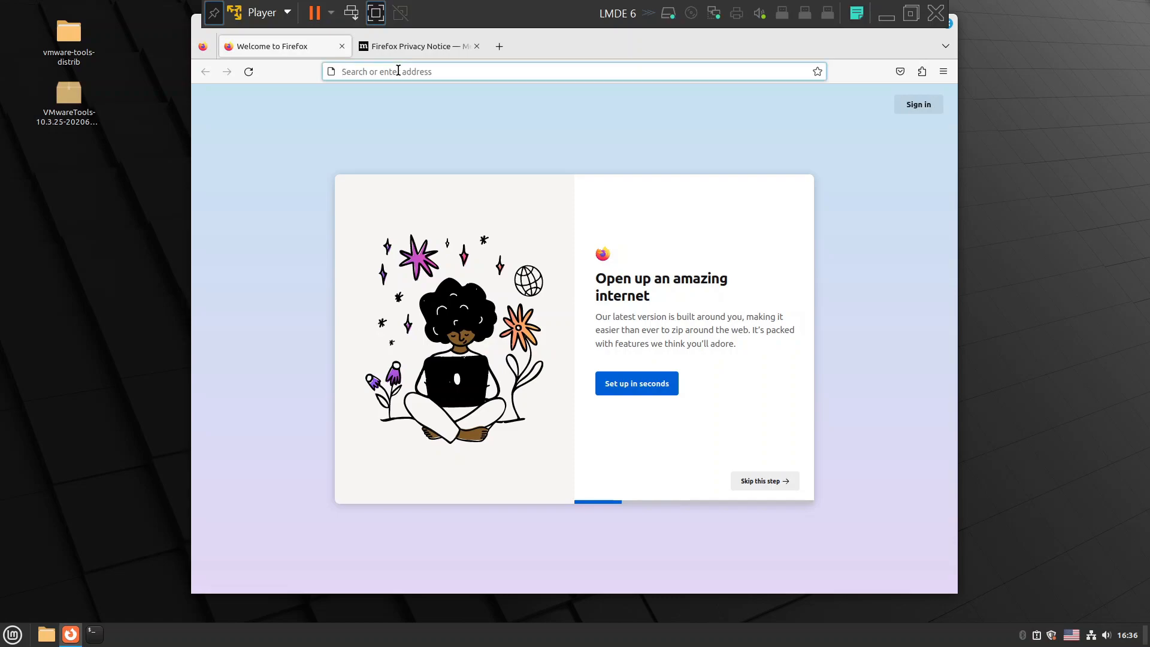
pyautogui.click(399, 71)
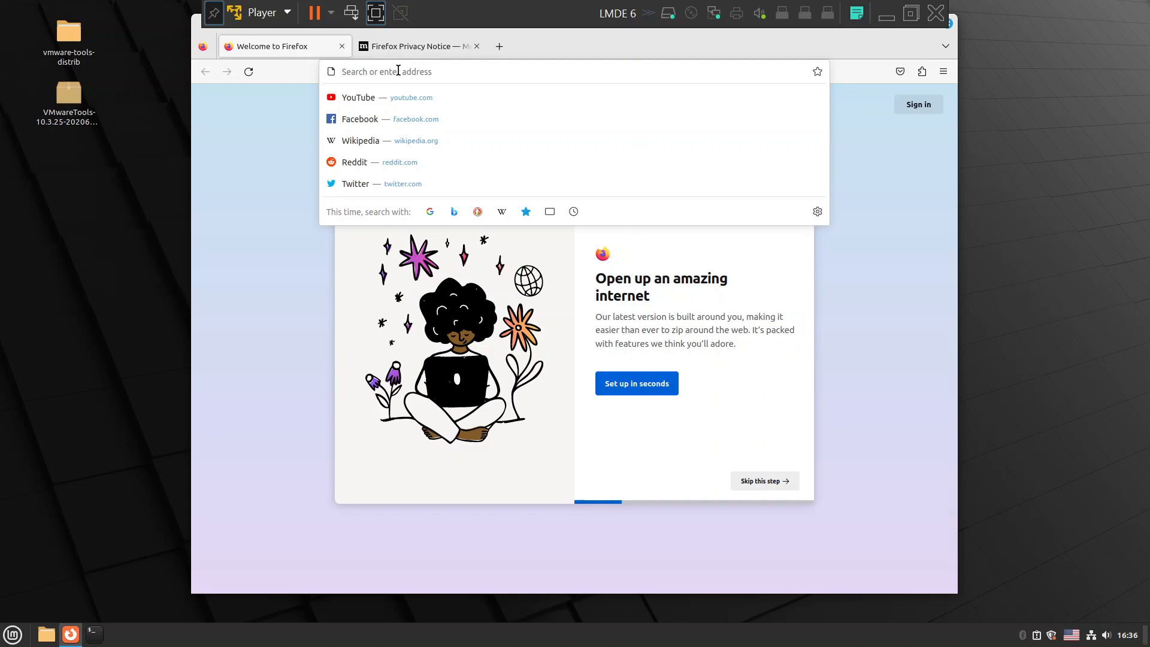
pyautogui.click(379, 104)
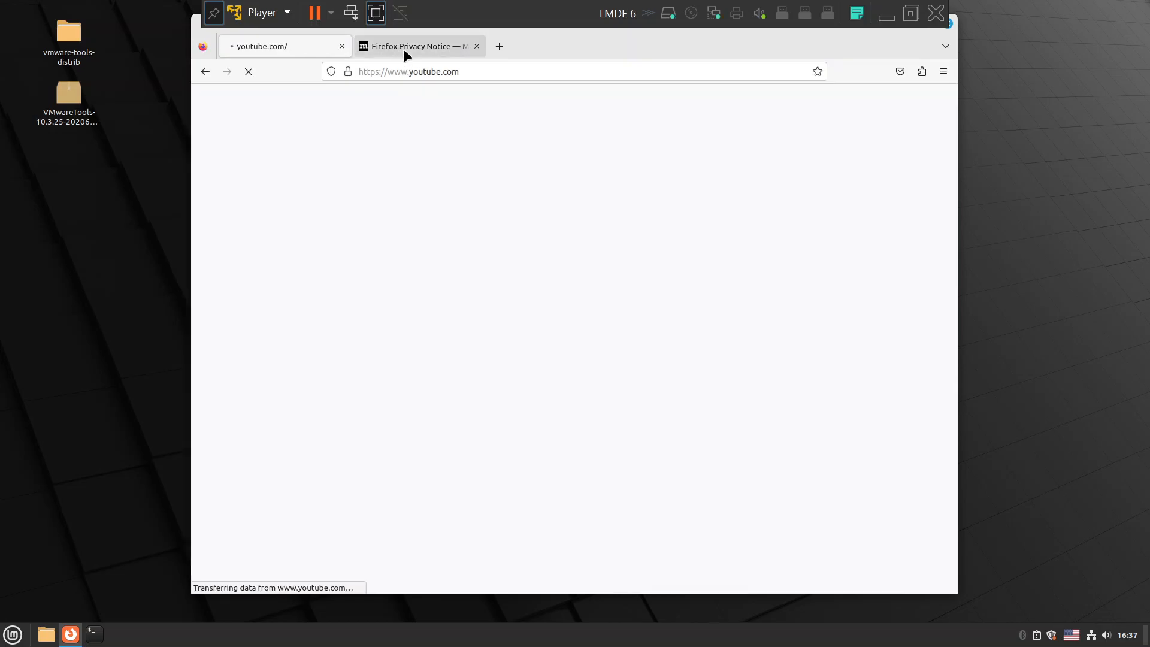
# Close the Firefox Privacy Notice tab, then close the Firefox window.
pyautogui.click(451, 48)
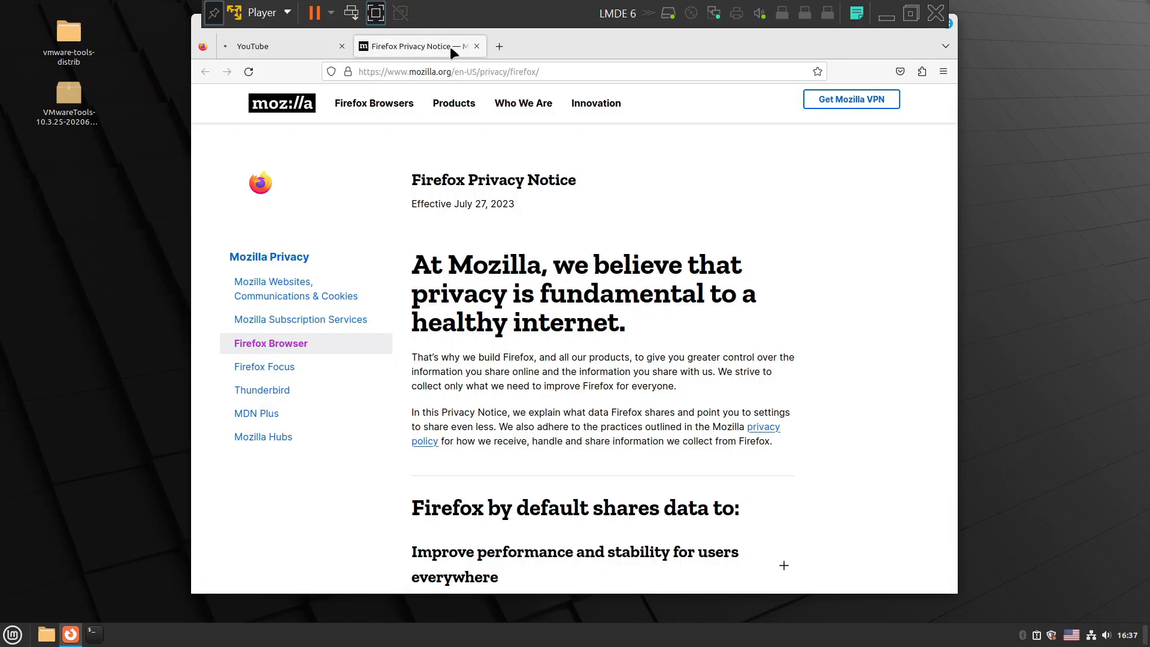
pyautogui.click(477, 46)
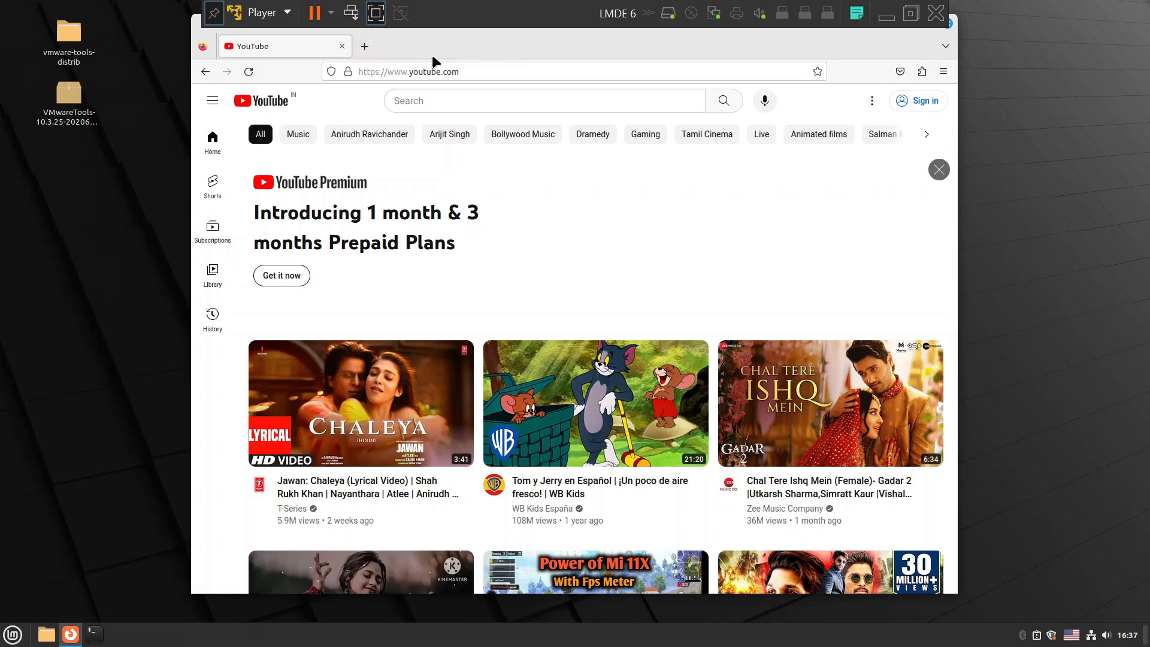
pyautogui.moveTo(466, 45); pyautogui.dragTo(467, 71)
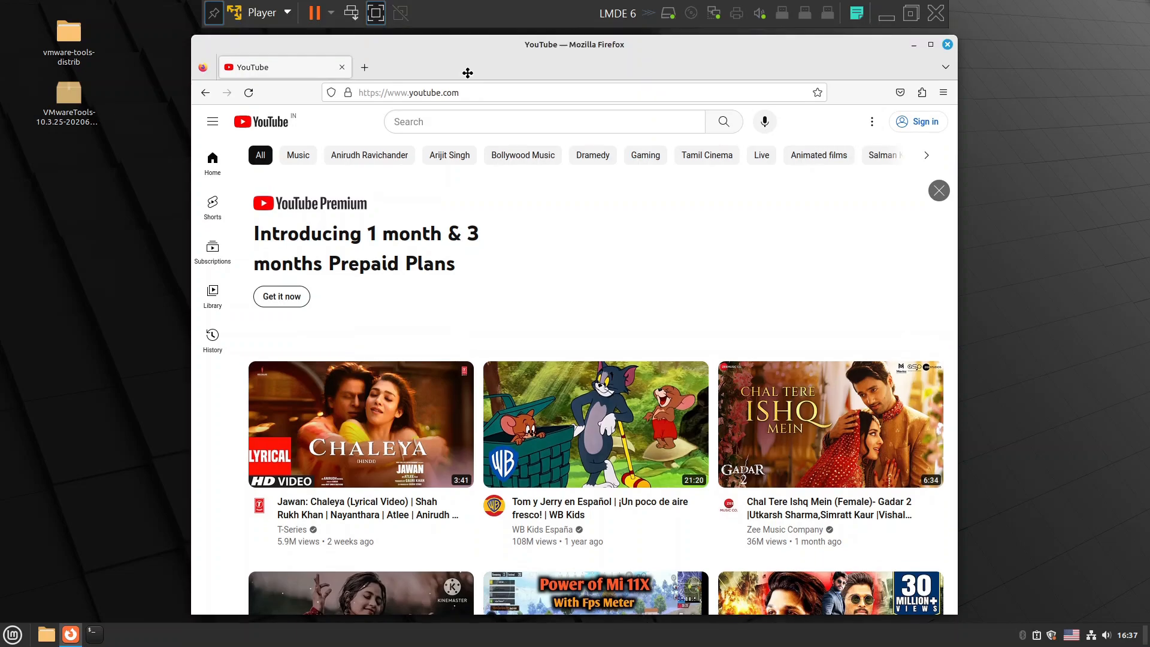
pyautogui.click(948, 50)
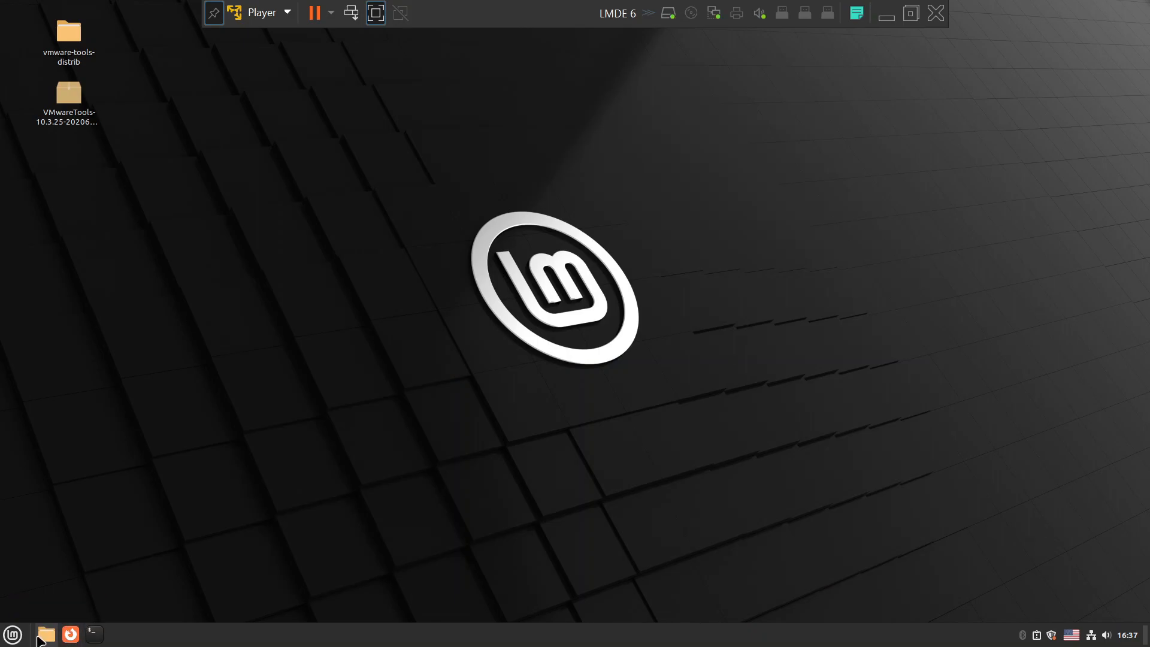
# Close the LMDE 6 VM from the toolbar, choosing Suspend to preserve its state.
pyautogui.click(7, 638)
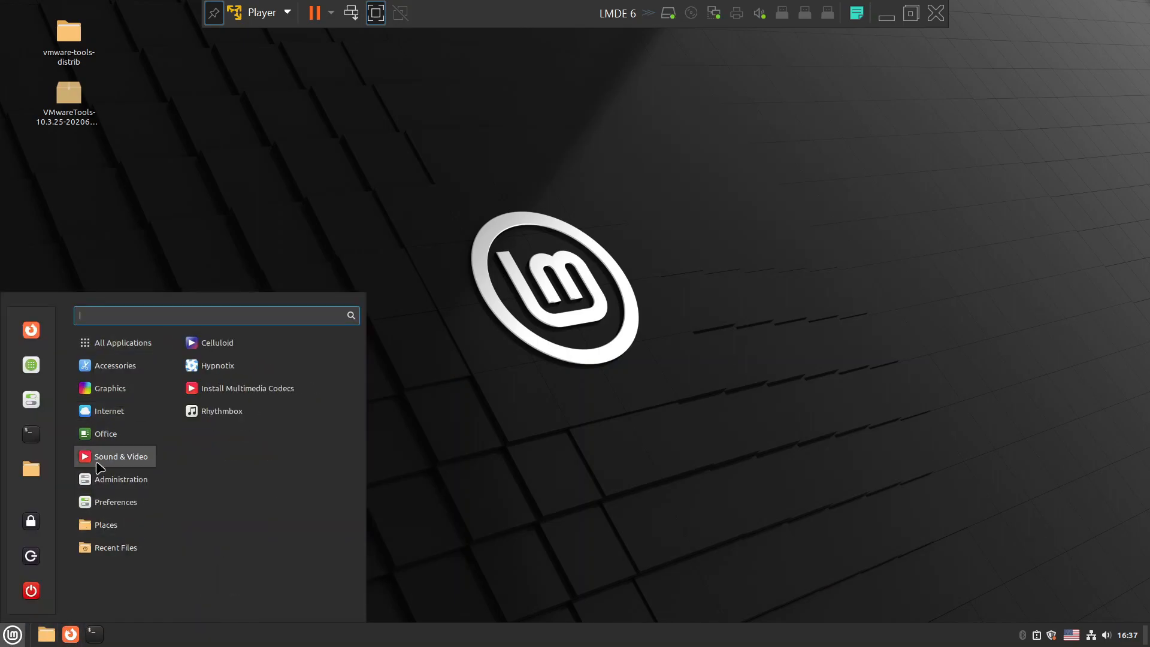
pyautogui.click(594, 289)
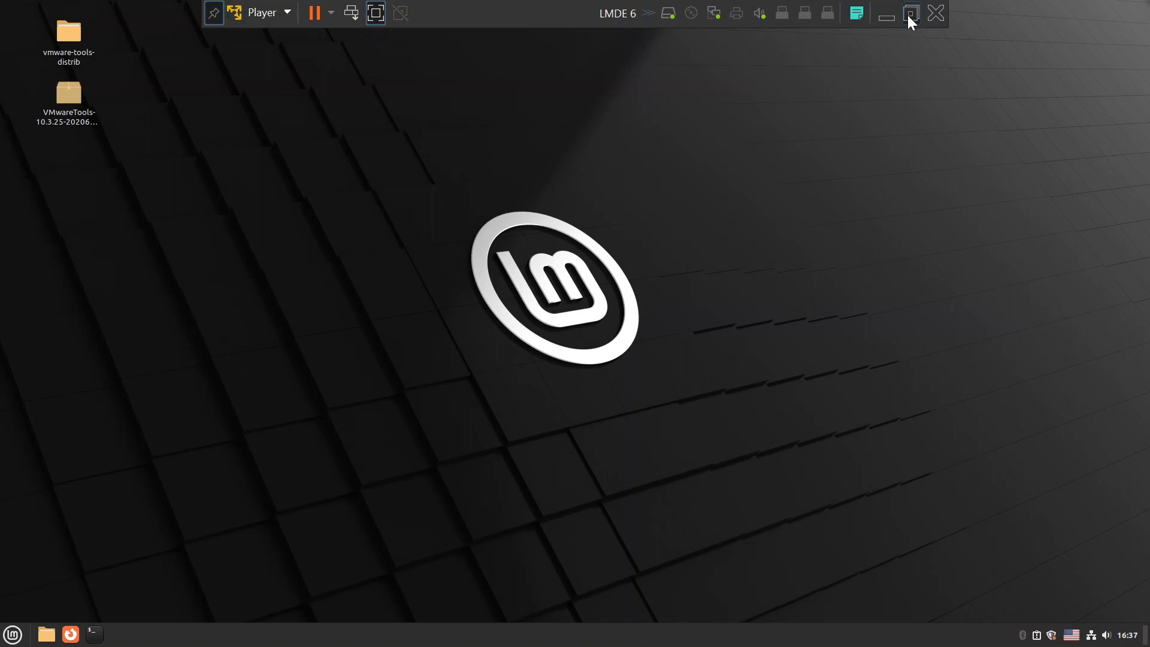
pyautogui.click(935, 14)
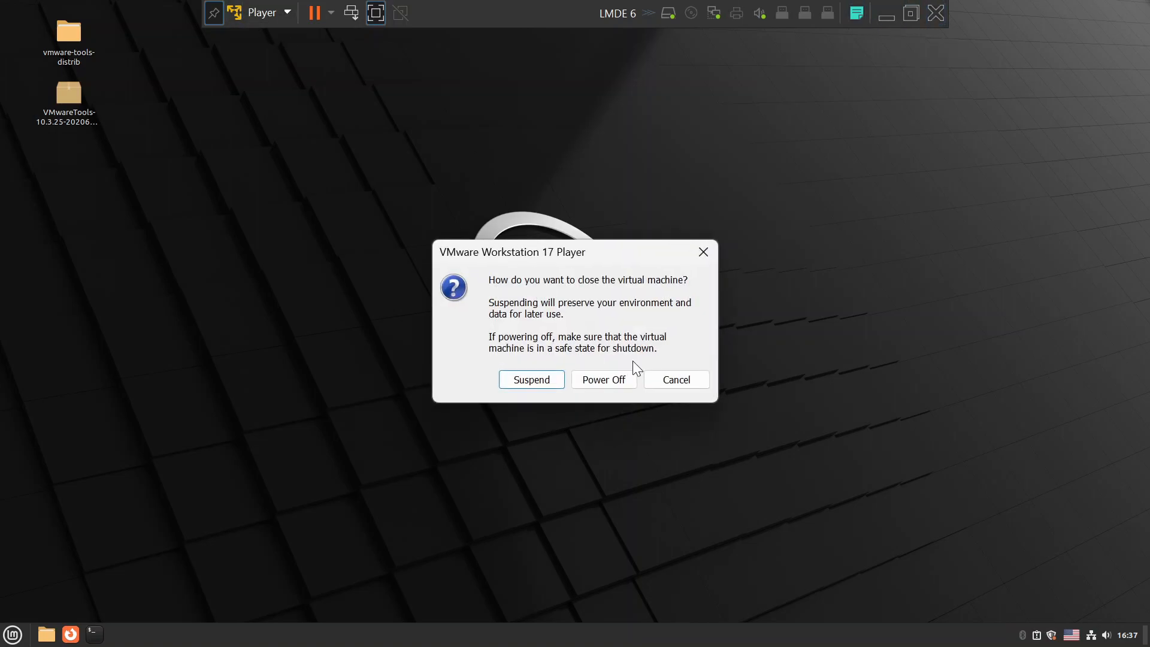
pyautogui.click(537, 381)
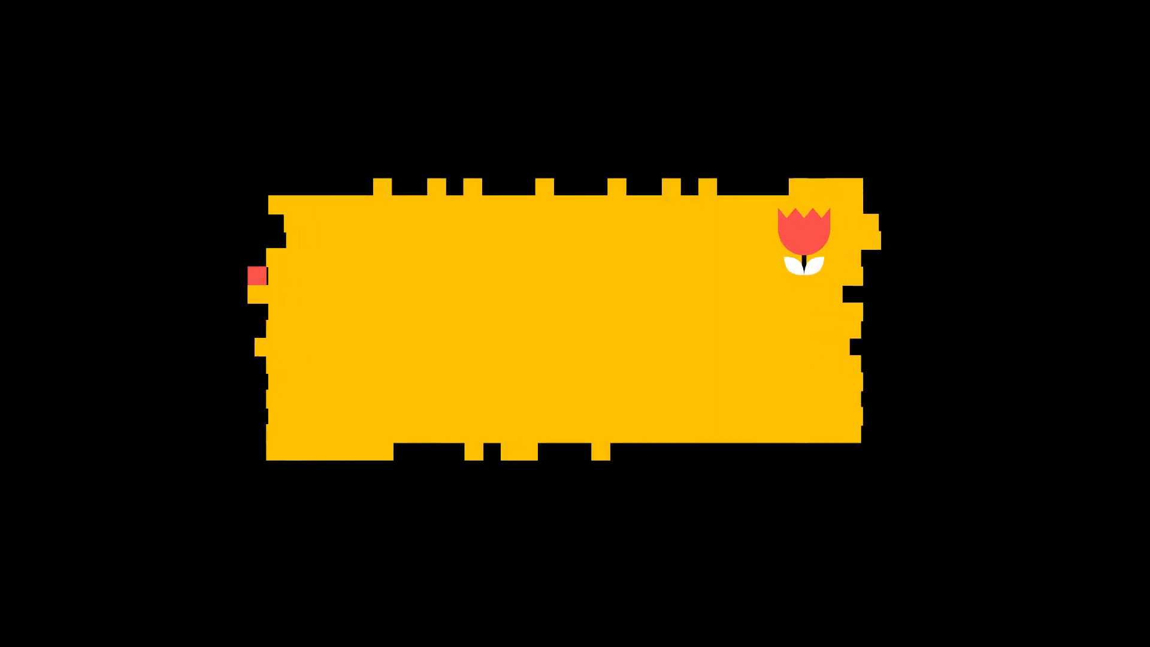